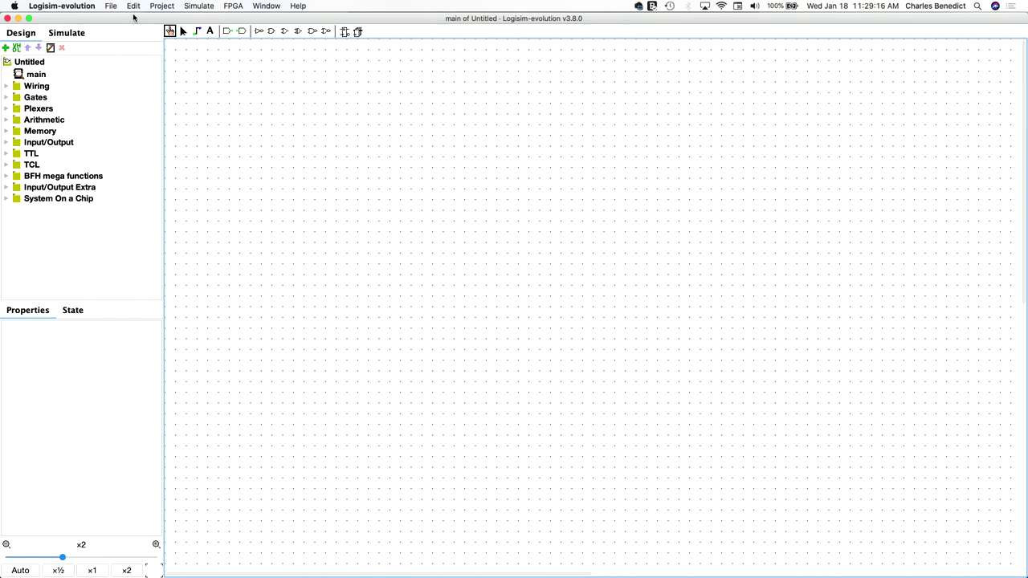
# Load HalfAdder.circ as the HalfAdderLib library and expand it to show its circuits
pyautogui.click(158, 7)
pyautogui.moveTo(165, 53)
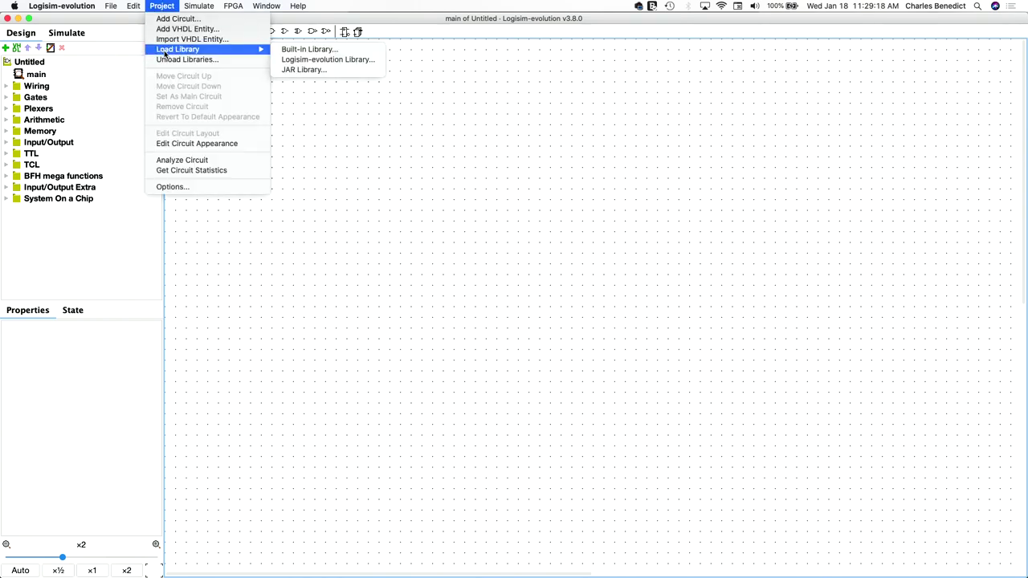
pyautogui.click(310, 61)
pyautogui.doubleClick(404, 248)
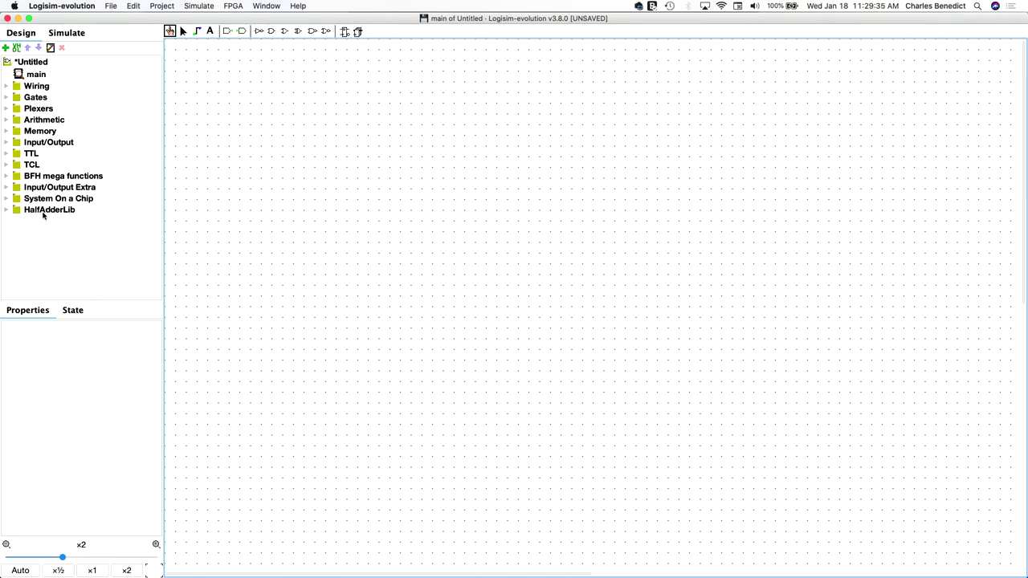
pyautogui.click(7, 211)
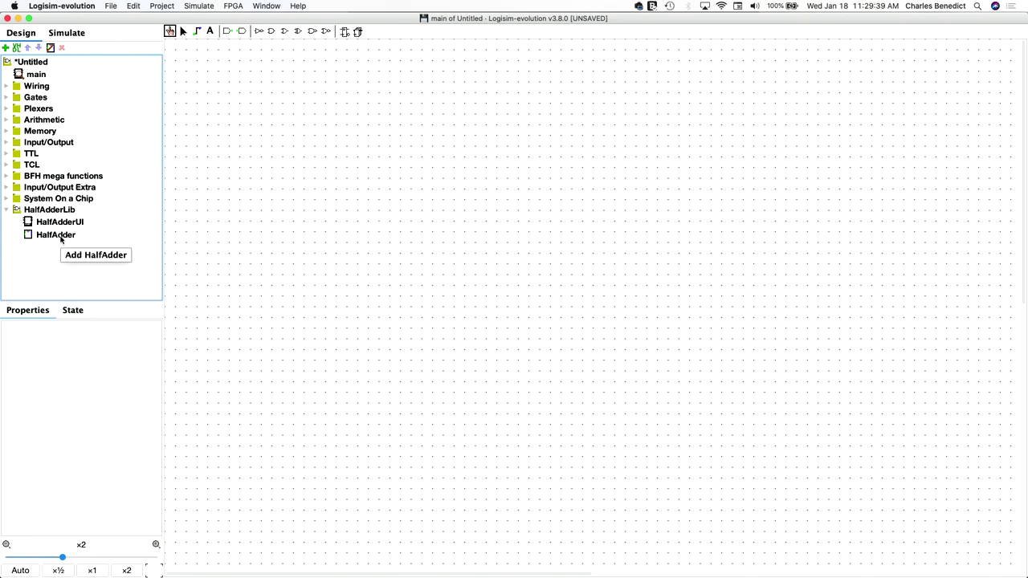
# Add a new circuit named FullAdder to the project
pyautogui.click(5, 49)
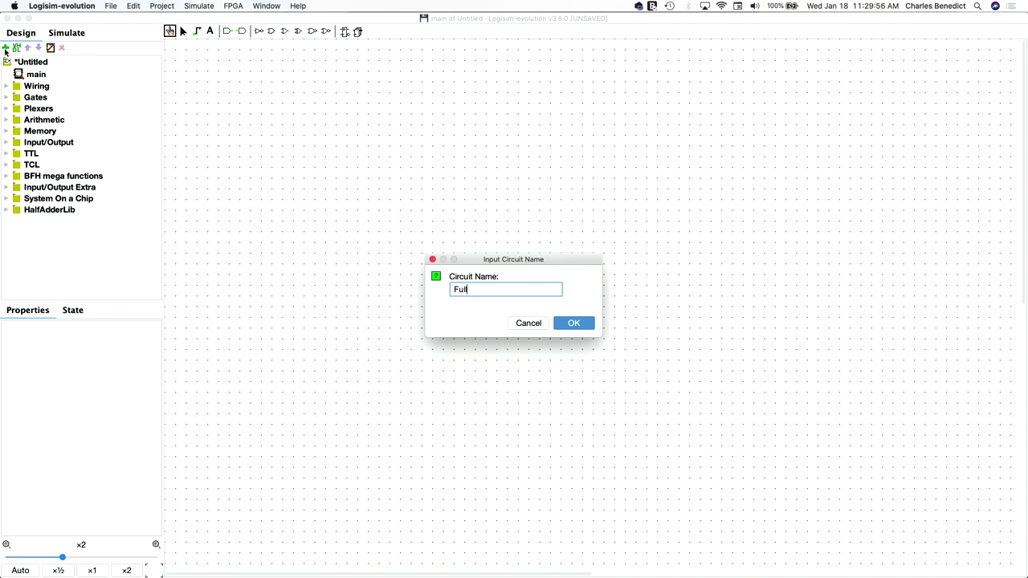
pyautogui.write('FullAdder')
pyautogui.click(573, 322)
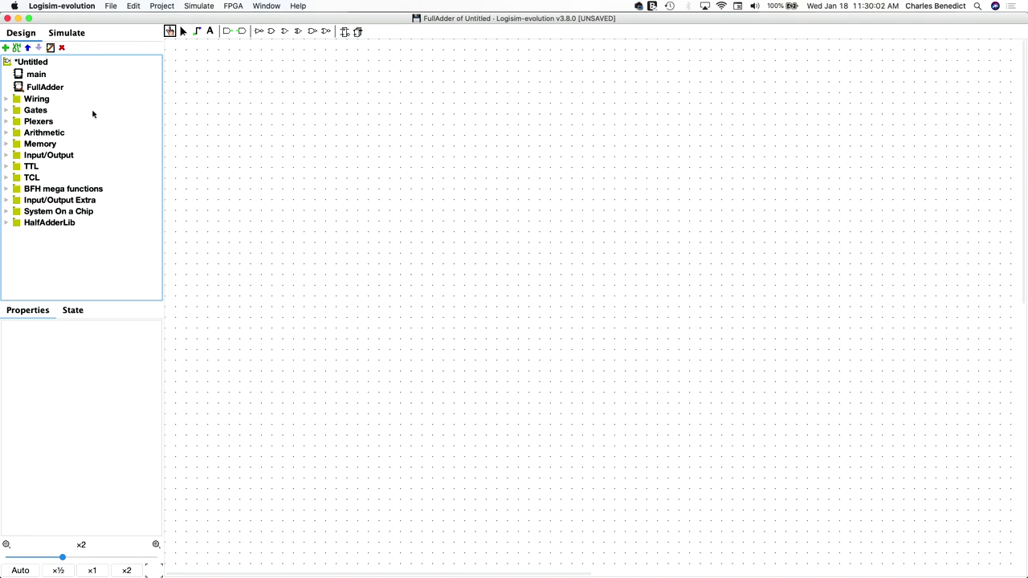
# Place three input pins from Wiring stacked vertically on the left of the canvas
pyautogui.click(8, 101)
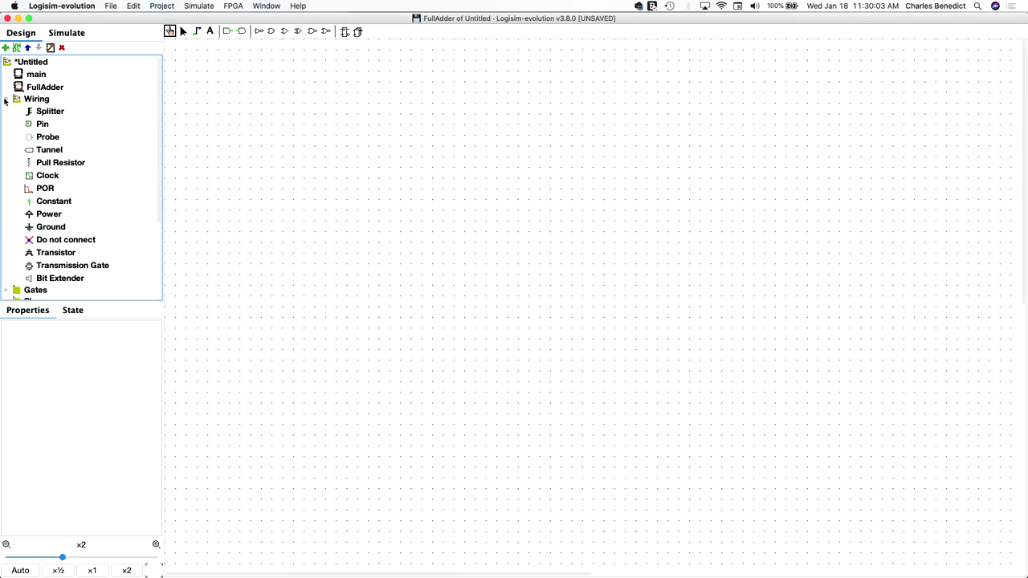
pyautogui.click(43, 125)
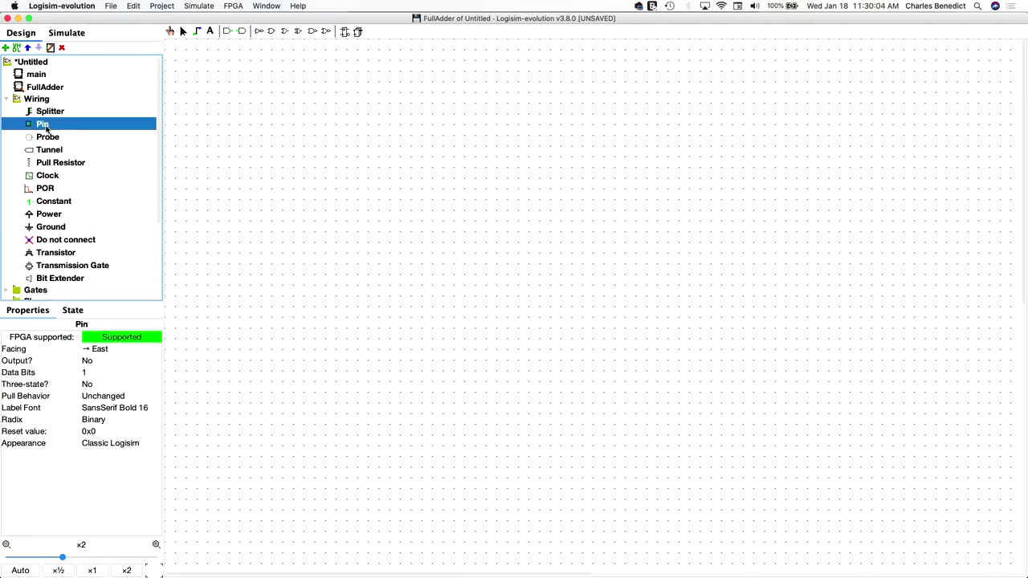
pyautogui.click(308, 143)
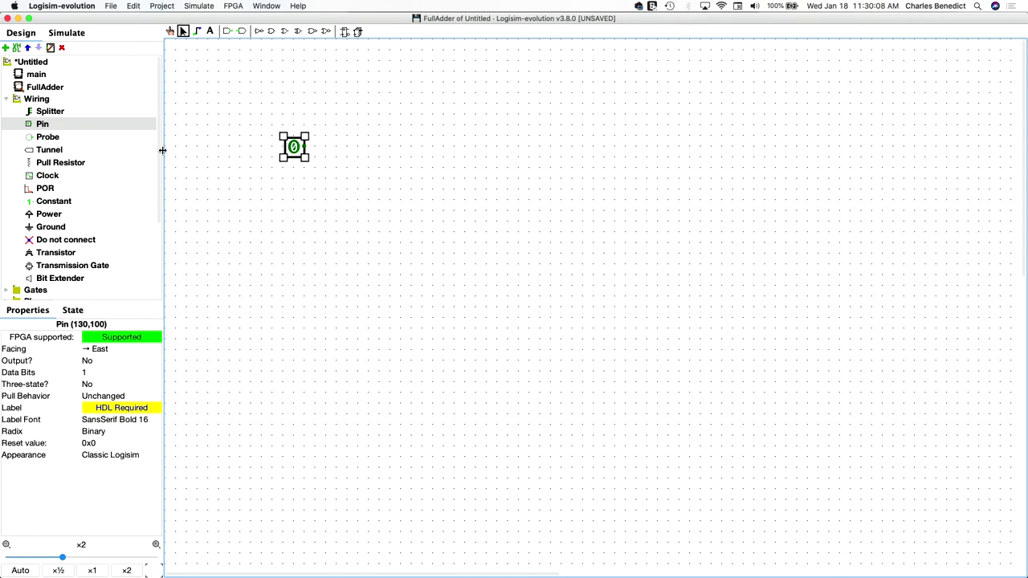
pyautogui.click(97, 125)
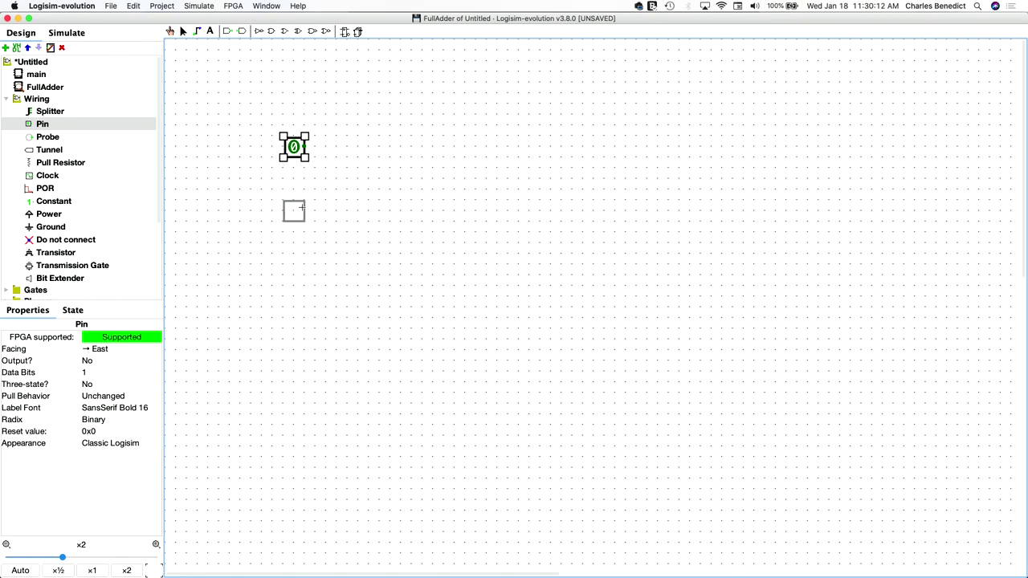
pyautogui.click(303, 210)
pyautogui.click(78, 125)
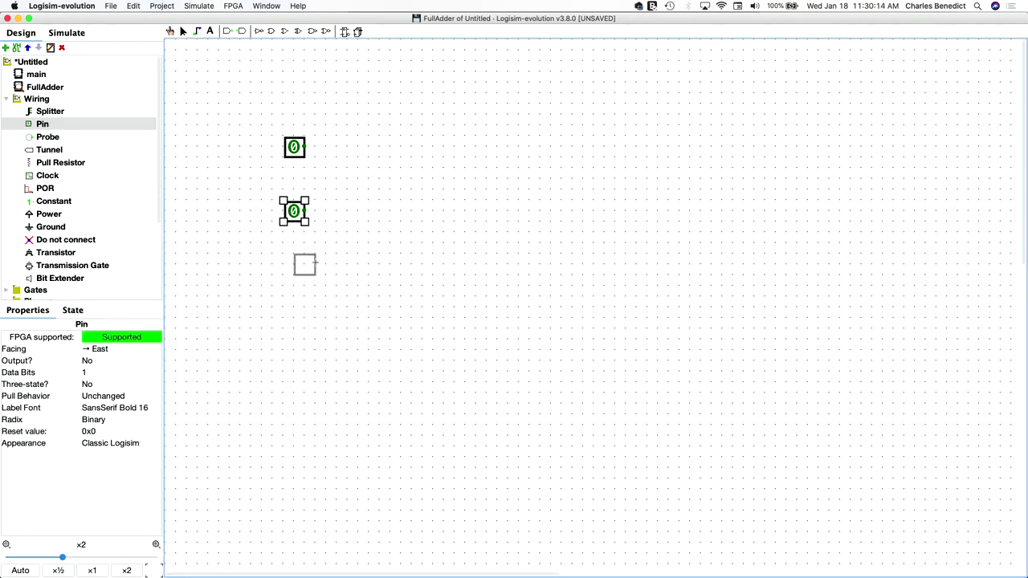
pyautogui.click(303, 274)
# Label the top pin a and the middle pin b, and select the bottom pin
pyautogui.click(295, 147)
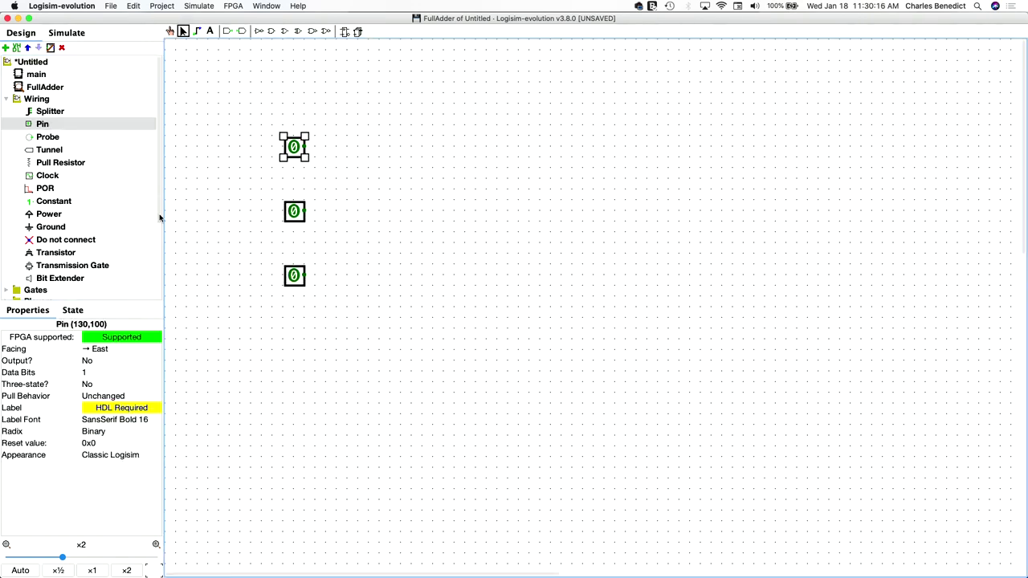
pyautogui.click(117, 408)
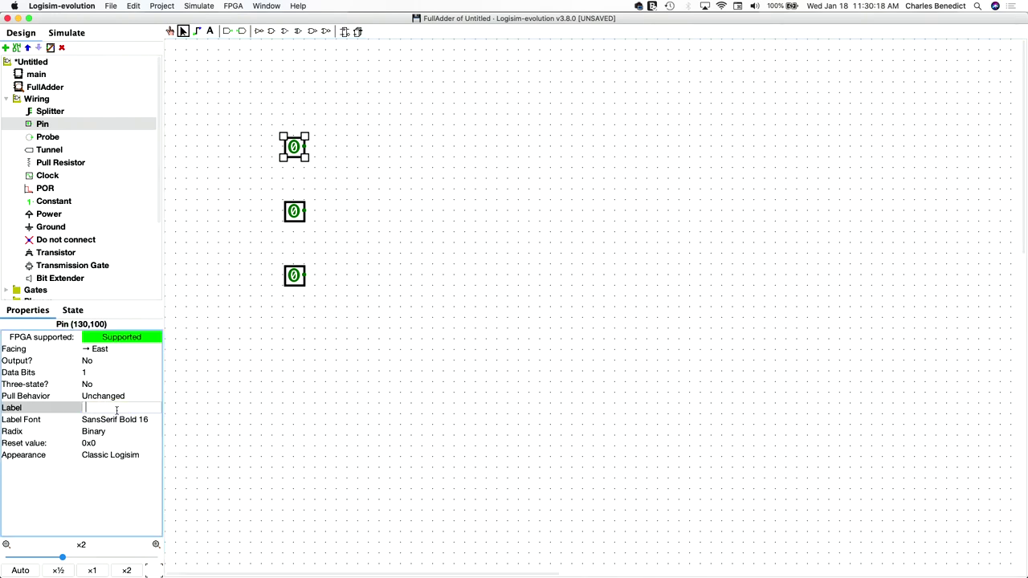
pyautogui.write('a')
pyautogui.press('Return')
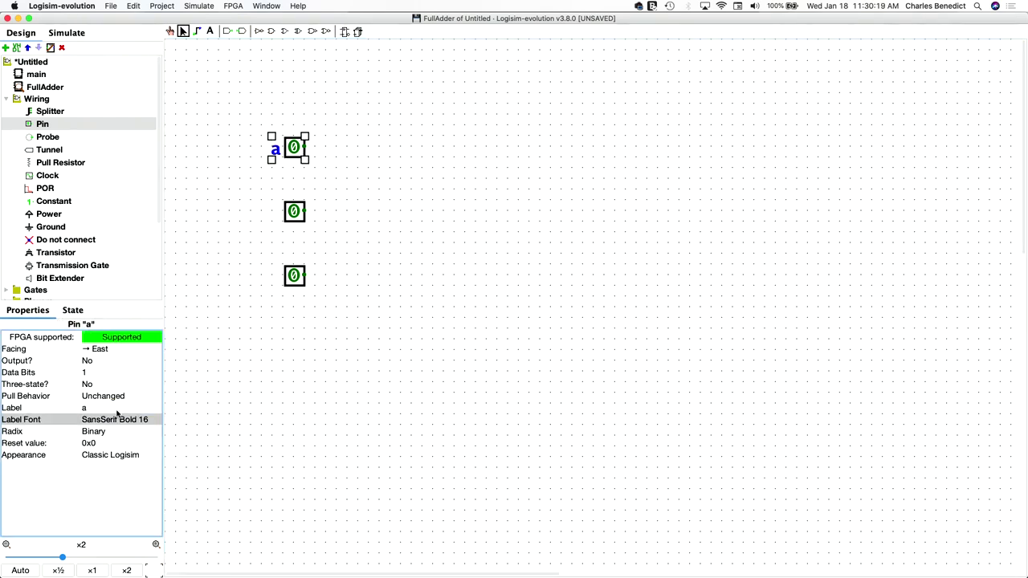
pyautogui.click(300, 211)
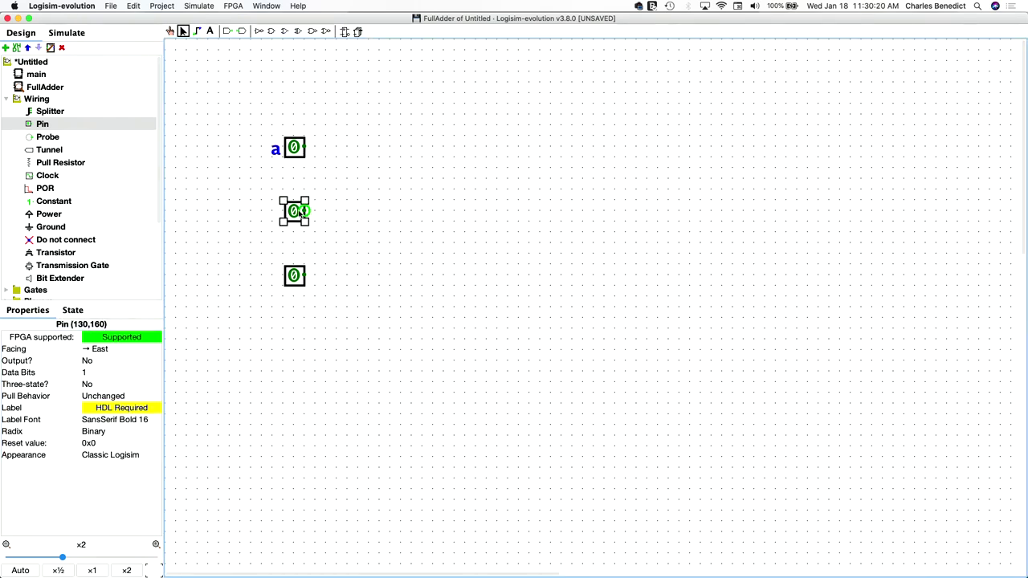
pyautogui.click(119, 408)
pyautogui.write('b')
pyautogui.press('Return')
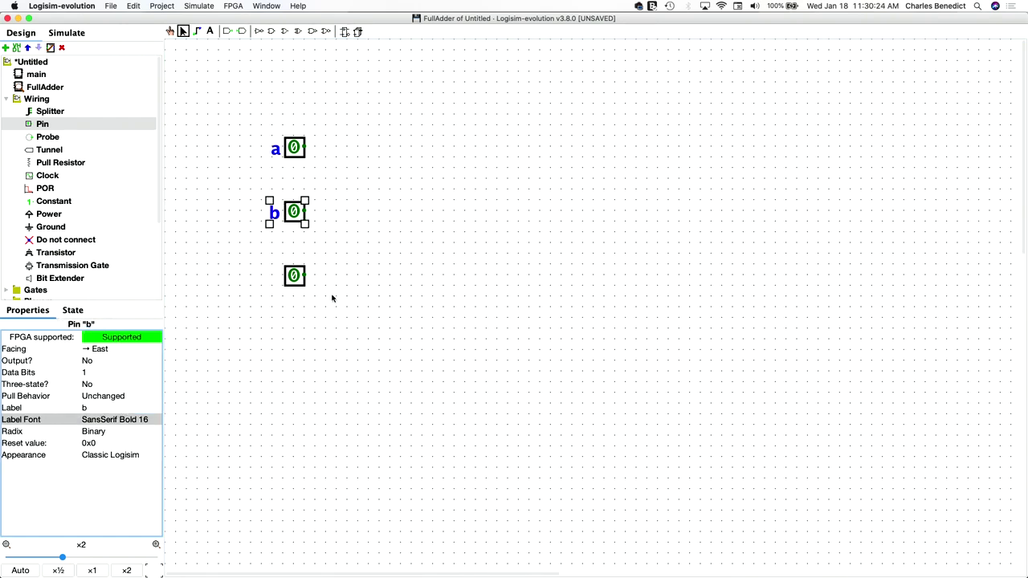
pyautogui.click(294, 281)
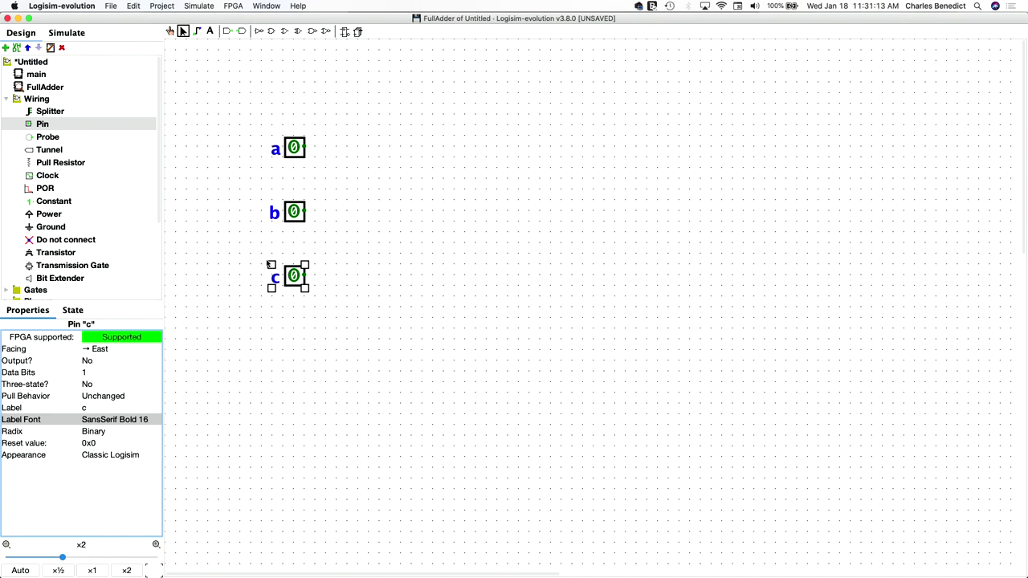
# Add a west-facing pin labelled sum at the upper right
pyautogui.click(75, 128)
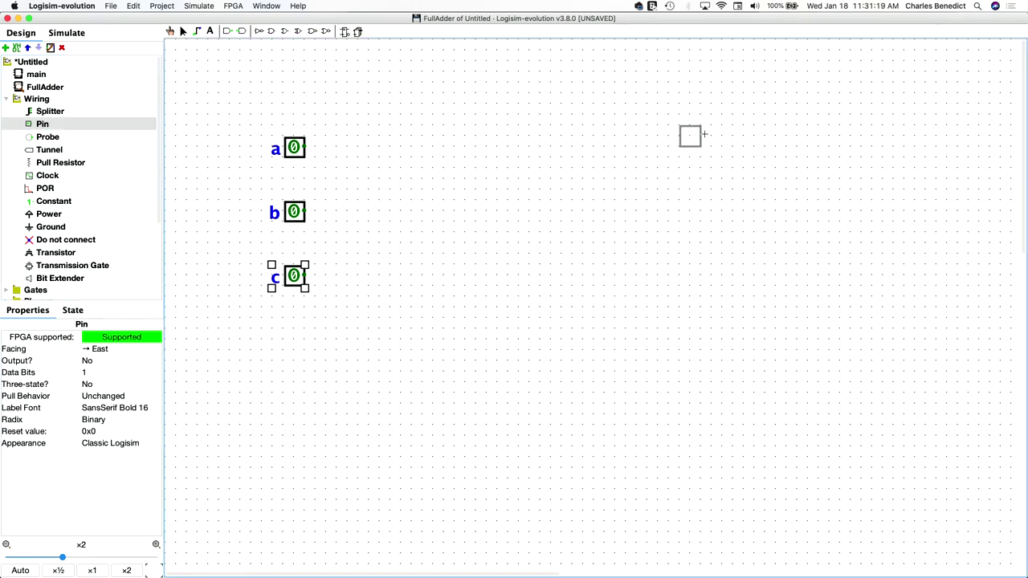
pyautogui.click(687, 137)
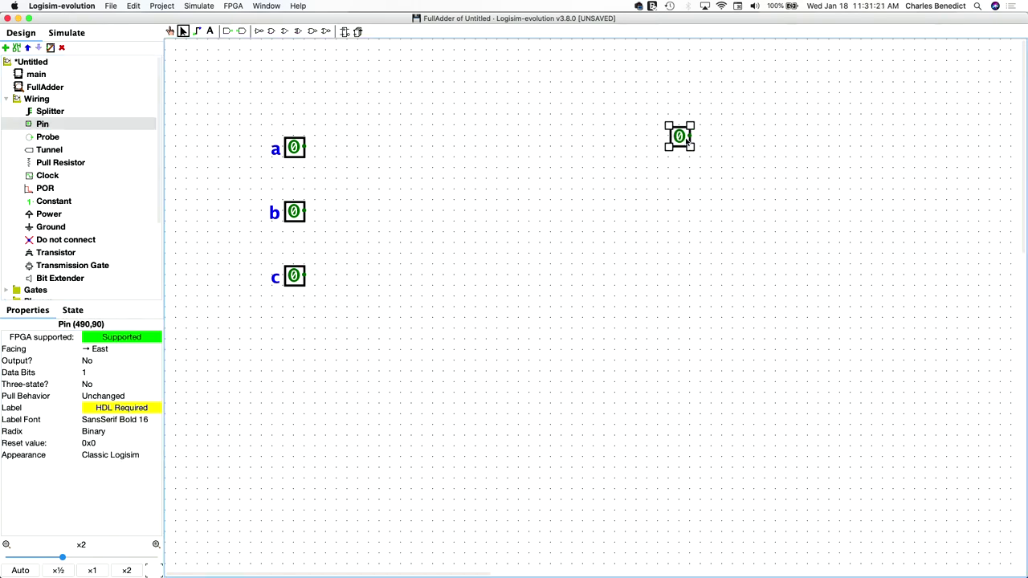
pyautogui.click(107, 409)
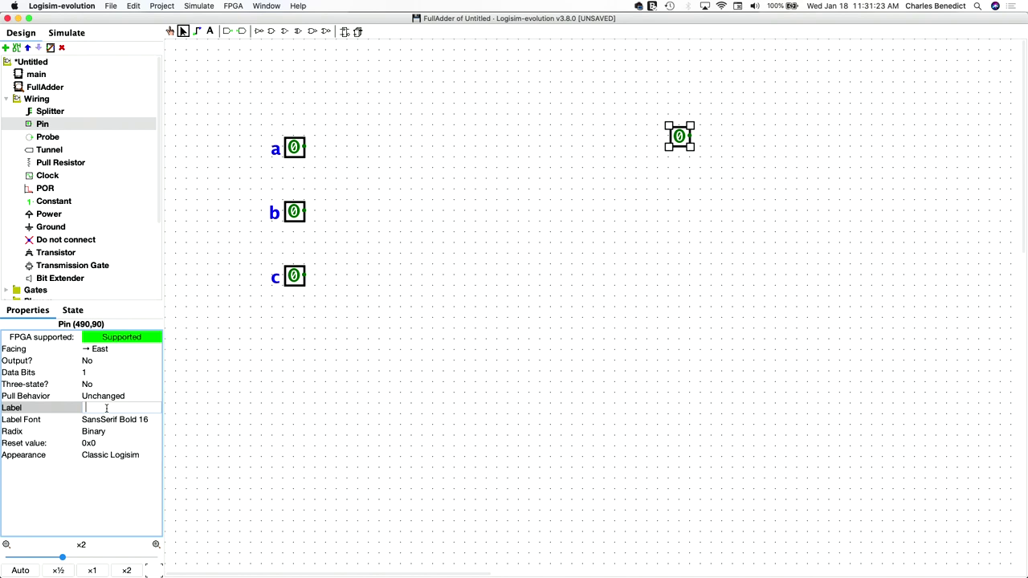
pyautogui.write('sum')
pyautogui.press('Return')
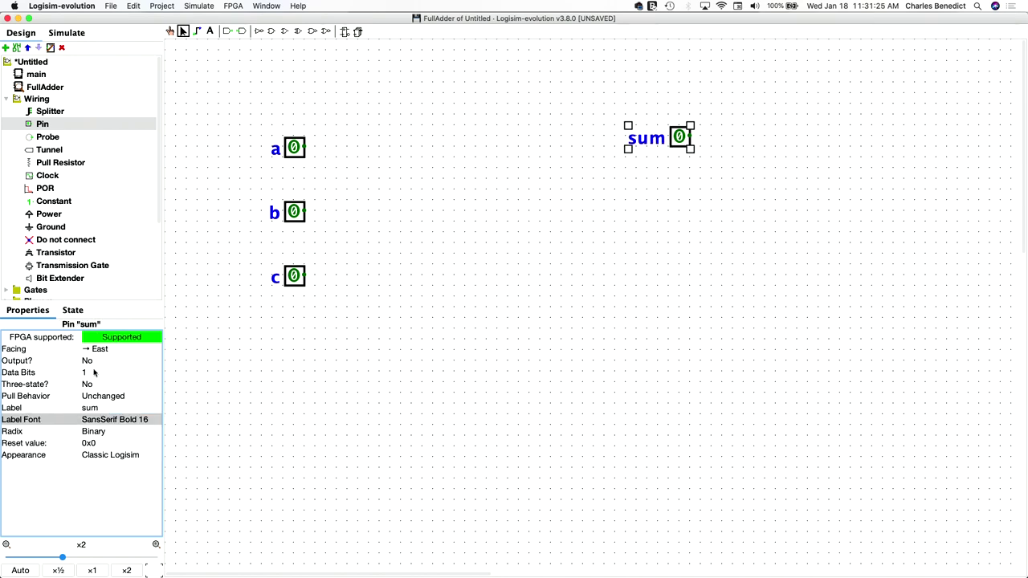
pyautogui.click(111, 350)
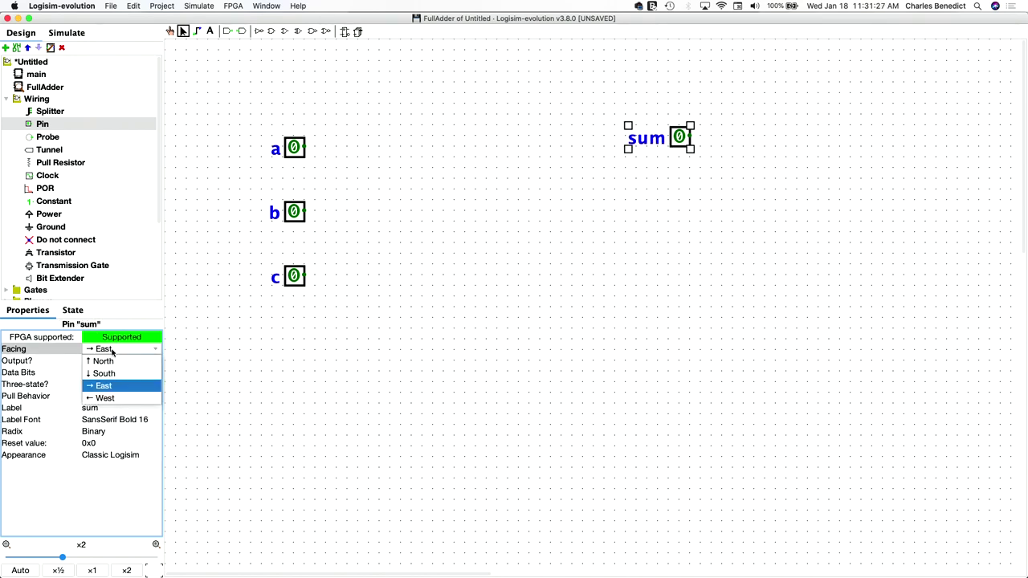
pyautogui.click(103, 398)
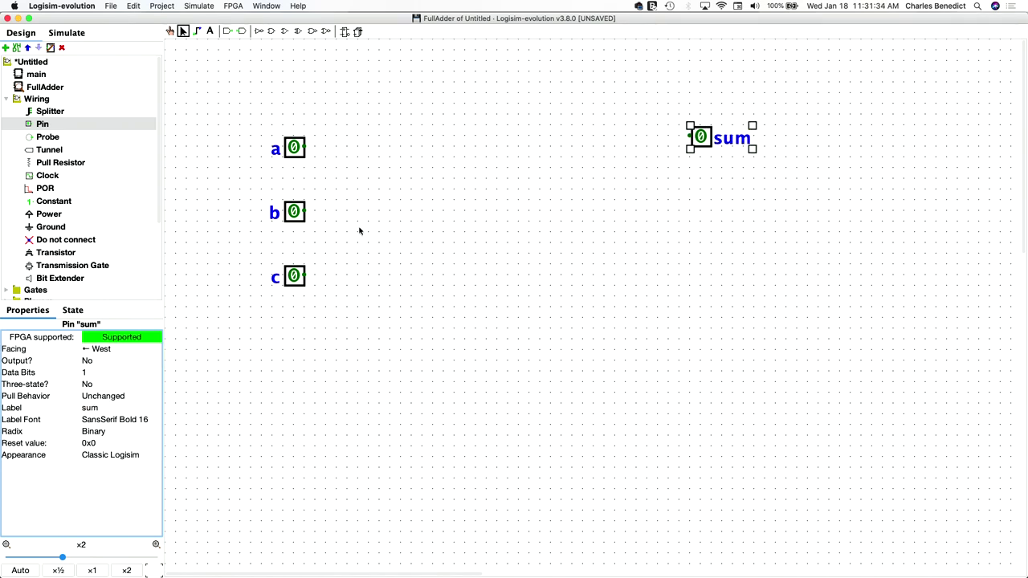
# Add a west-facing pin labelled carry aligned beneath the sum pin
pyautogui.click(129, 126)
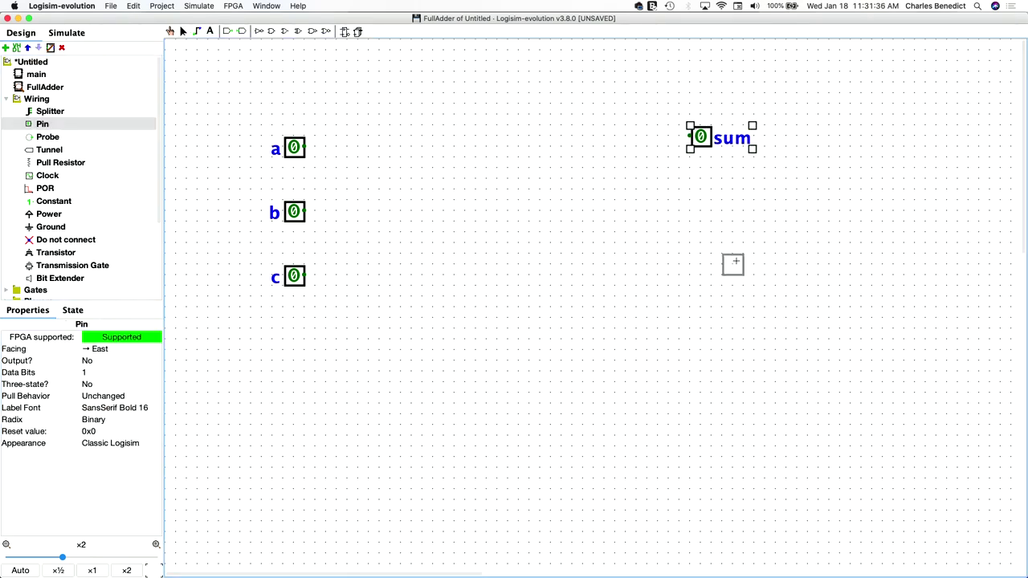
pyautogui.click(711, 265)
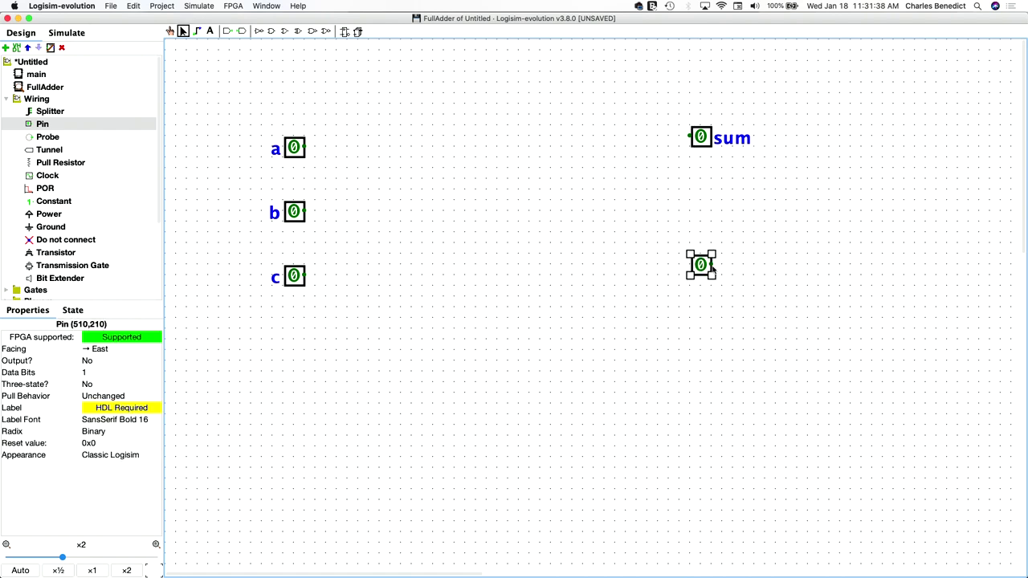
pyautogui.click(114, 408)
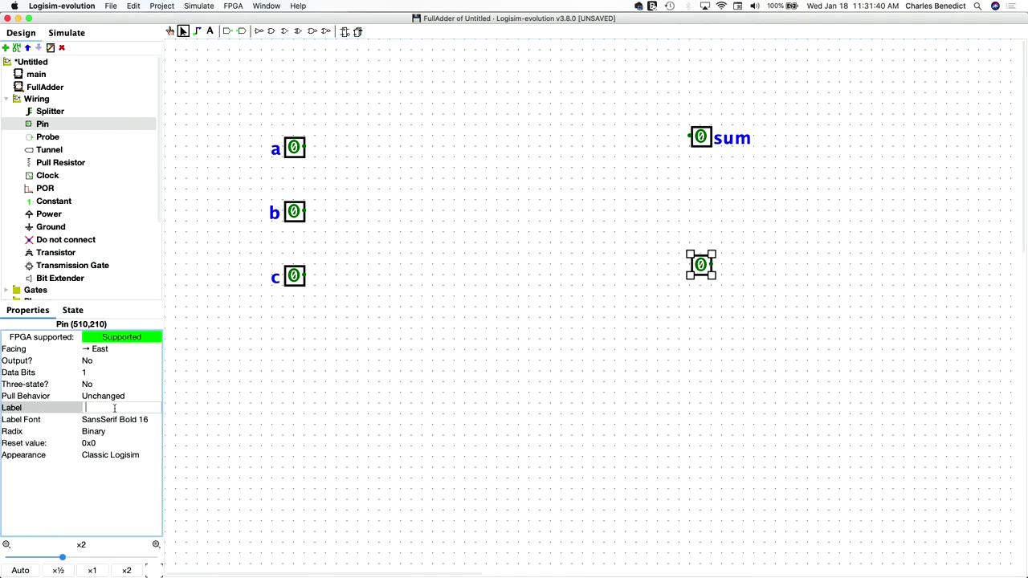
pyautogui.write('carry')
pyautogui.press('Return')
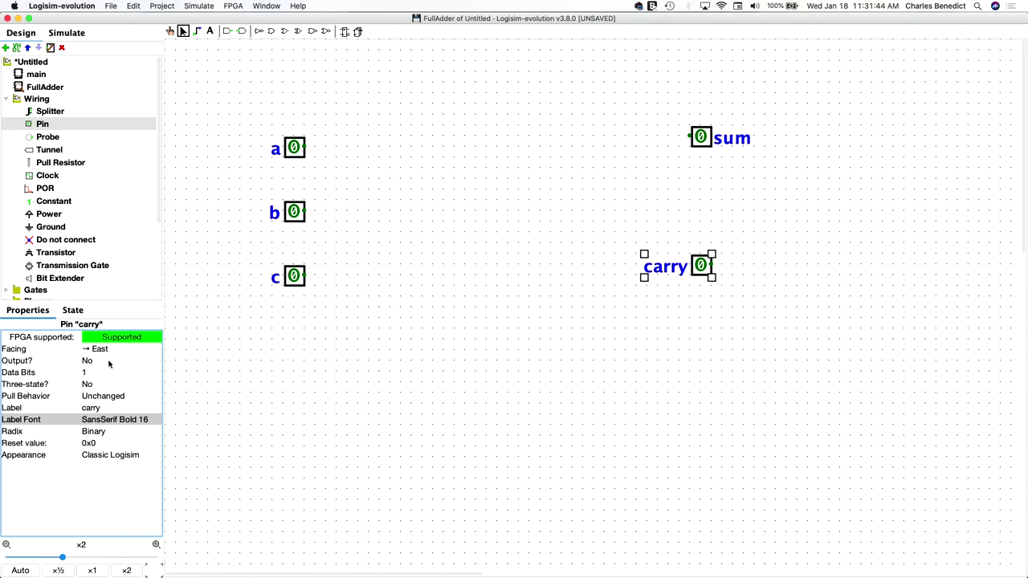
pyautogui.click(105, 350)
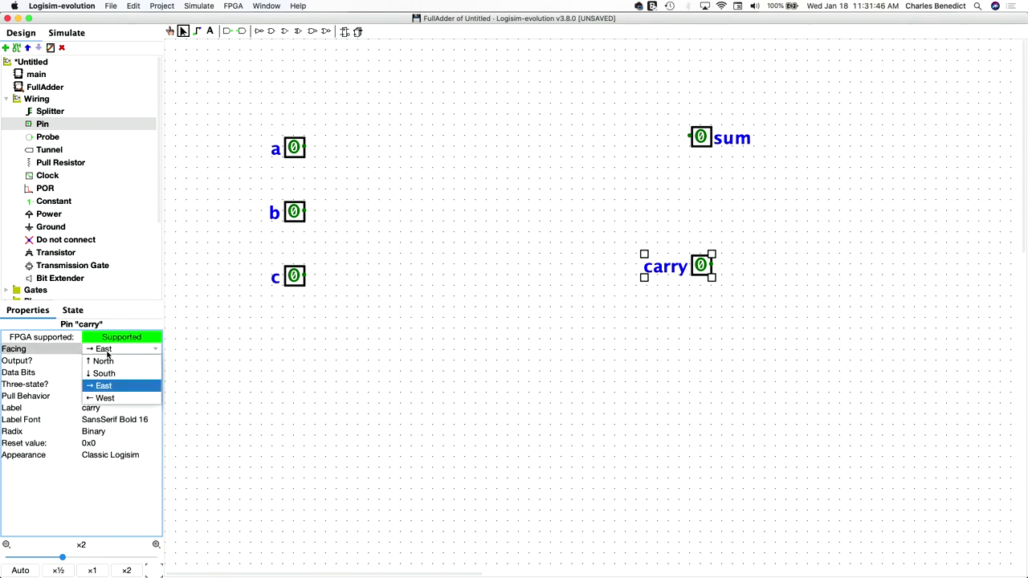
pyautogui.click(111, 399)
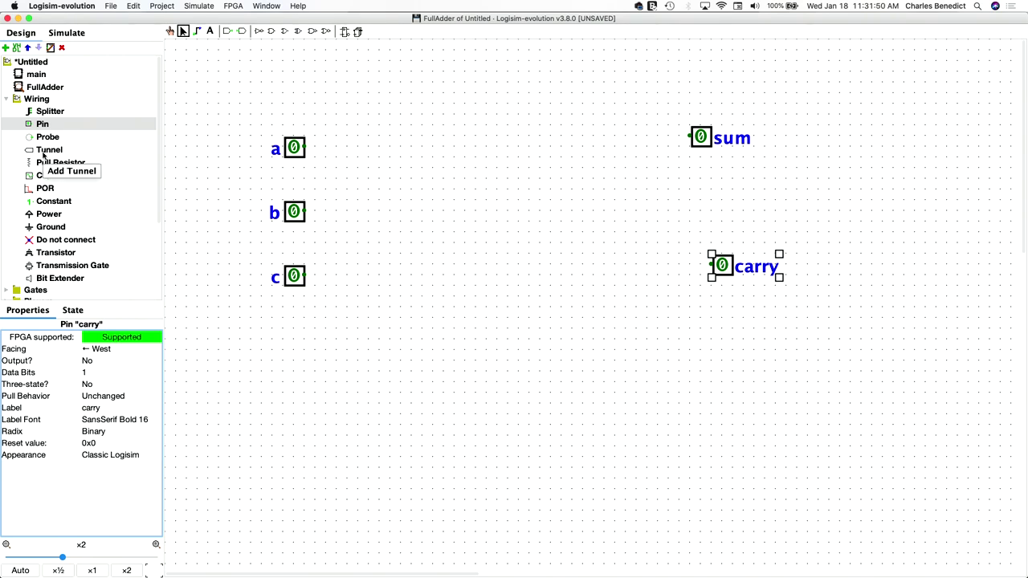
pyautogui.press('Delete')
pyautogui.click(714, 271)
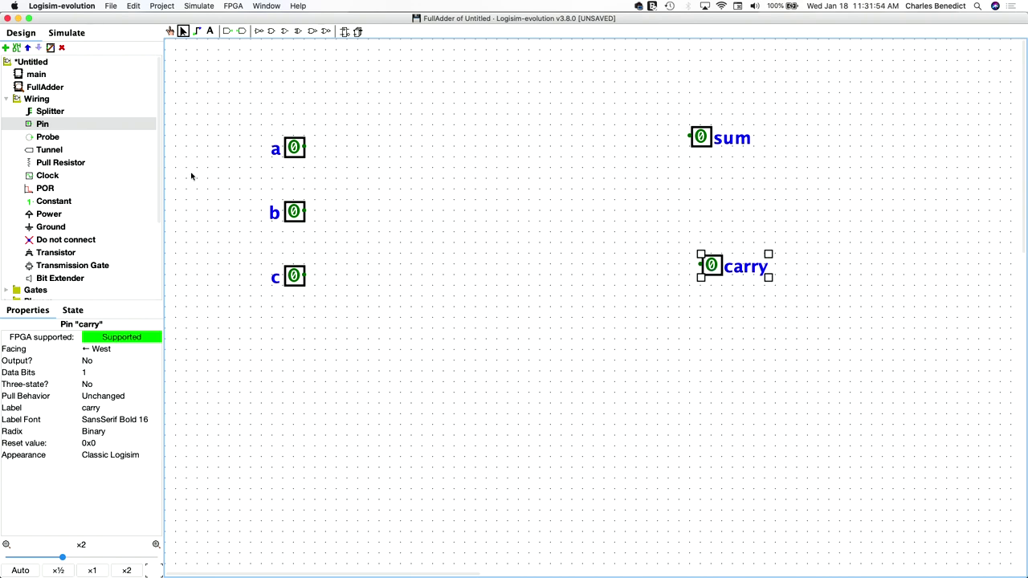
# Place a HalfAdder block from HalfAdderLib to the right of input a
pyautogui.scroll(-3, 98, 164)
pyautogui.scroll(-2, 98, 164)
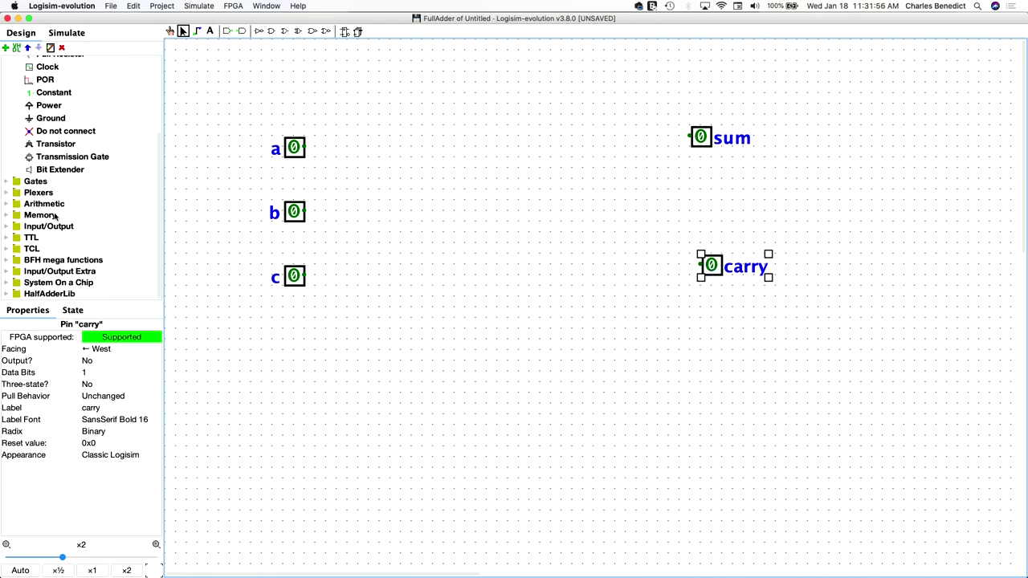
pyautogui.click(6, 297)
pyautogui.click(48, 293)
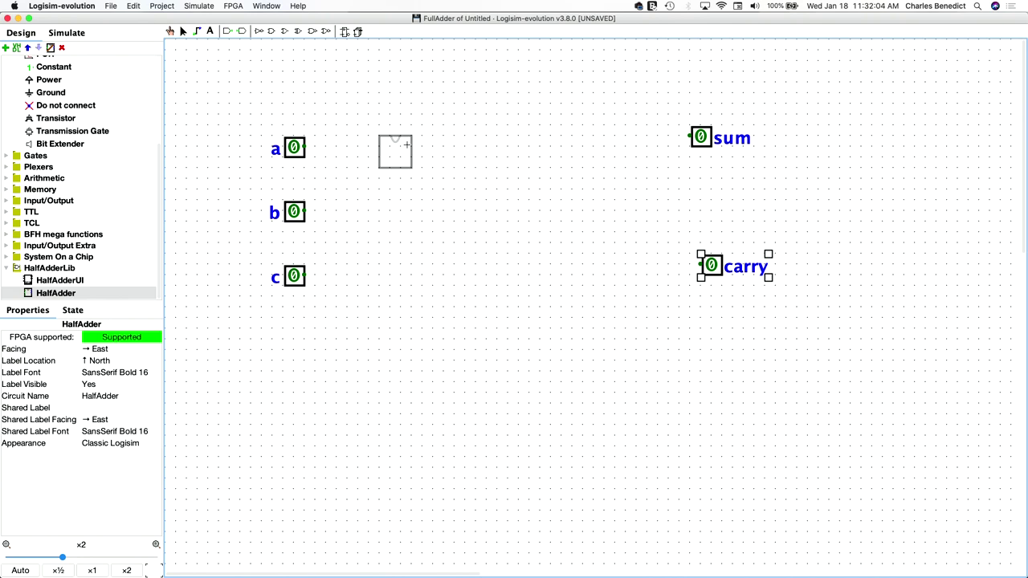
pyautogui.click(390, 145)
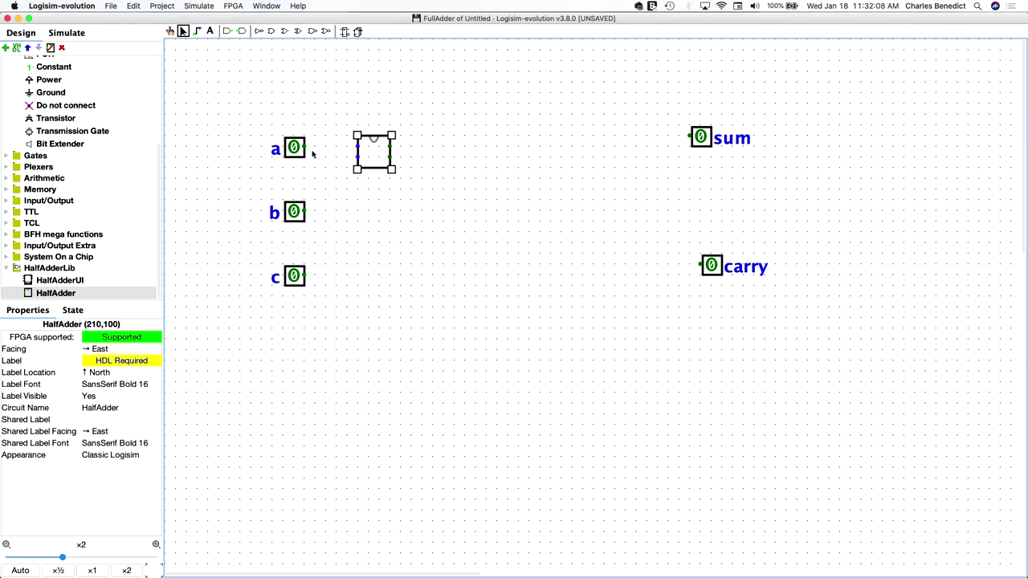
# Wire pins a and b into the HalfAdder's two inputs
pyautogui.moveTo(305, 147); pyautogui.dragTo(357, 147)
pyautogui.click(301, 213)
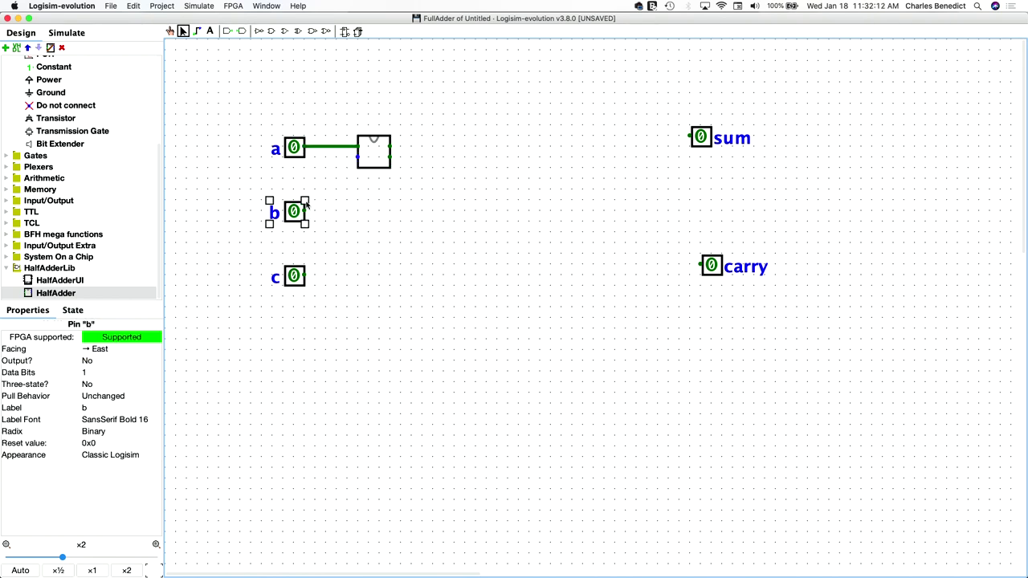
pyautogui.moveTo(305, 211); pyautogui.dragTo(358, 156)
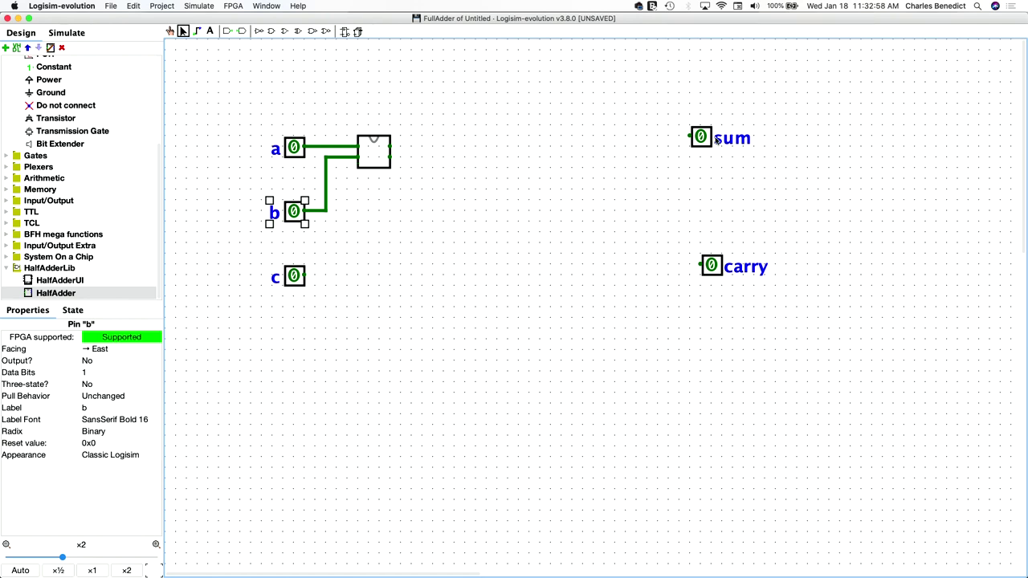
# Place an XOR gate fed by the HalfAdder output and input c
pyautogui.scroll(5, 68, 178)
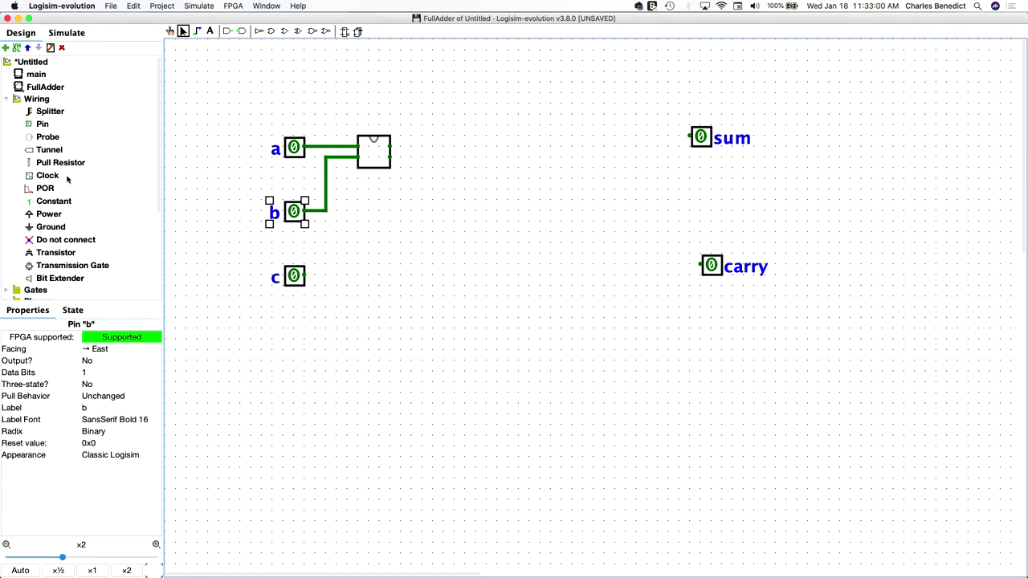
pyautogui.scroll(-5, 51, 181)
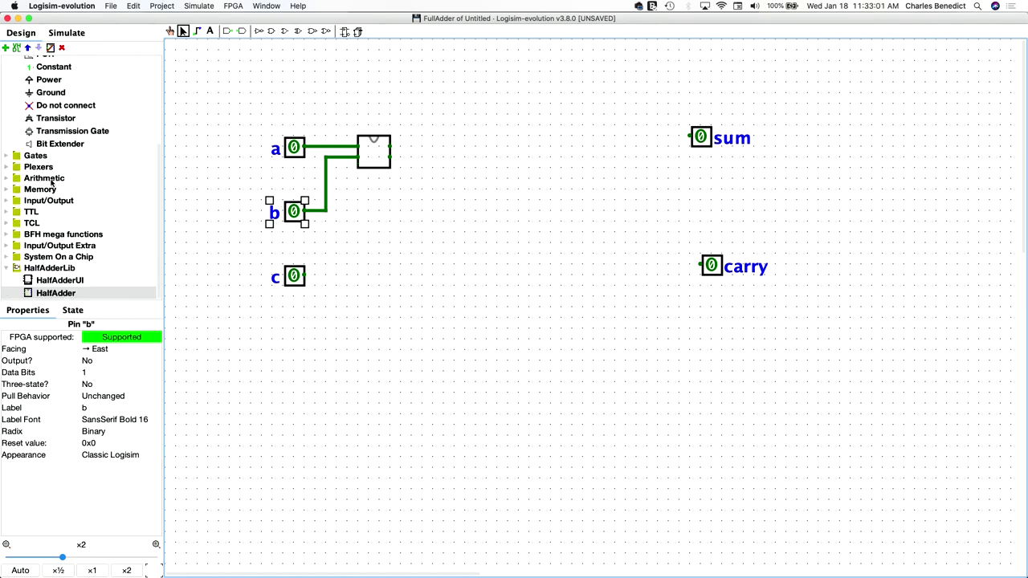
pyautogui.click(7, 157)
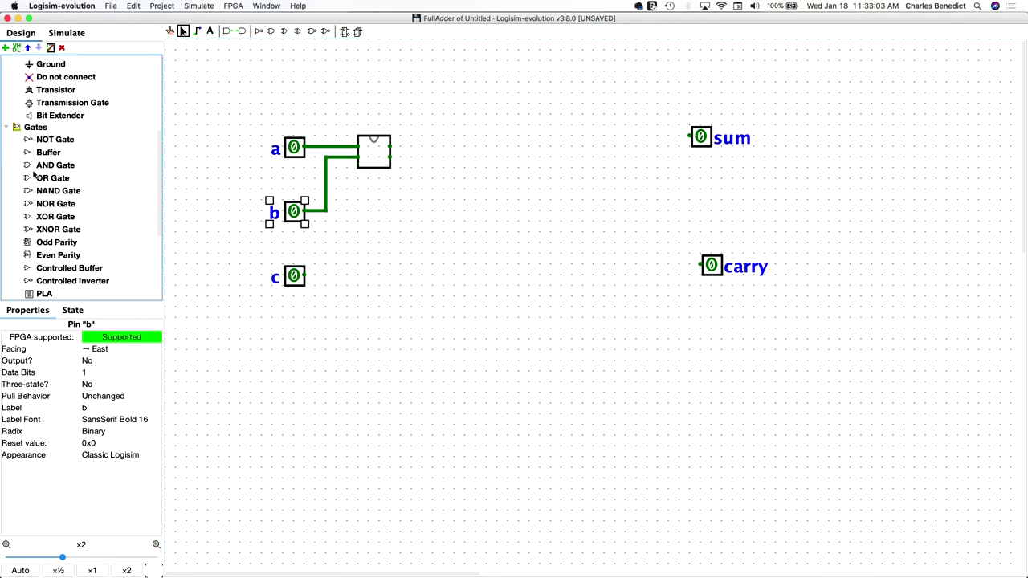
pyautogui.click(50, 217)
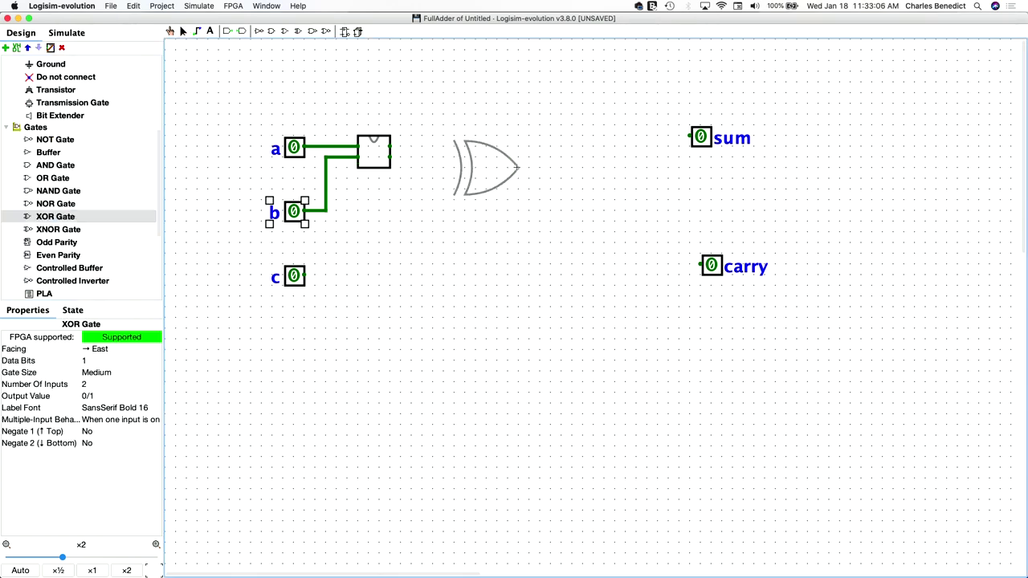
pyautogui.click(518, 167)
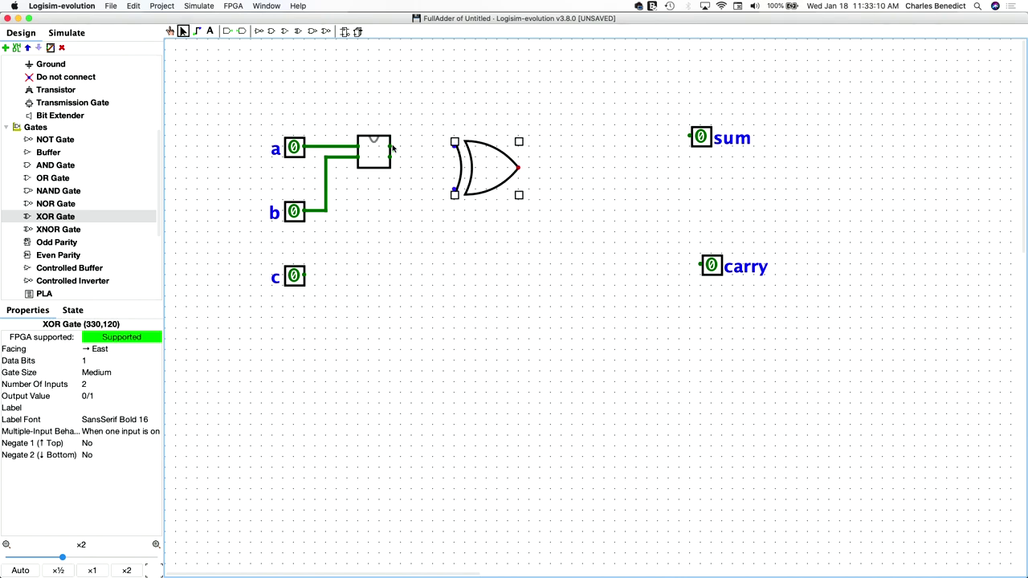
pyautogui.moveTo(393, 147); pyautogui.dragTo(454, 146)
pyautogui.click(307, 275)
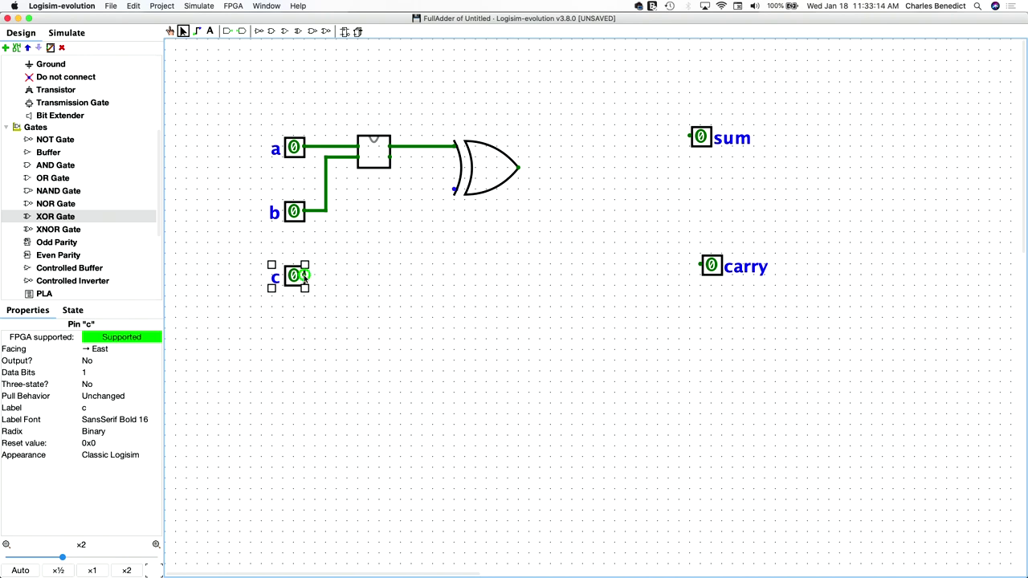
pyautogui.moveTo(305, 277); pyautogui.dragTo(455, 190)
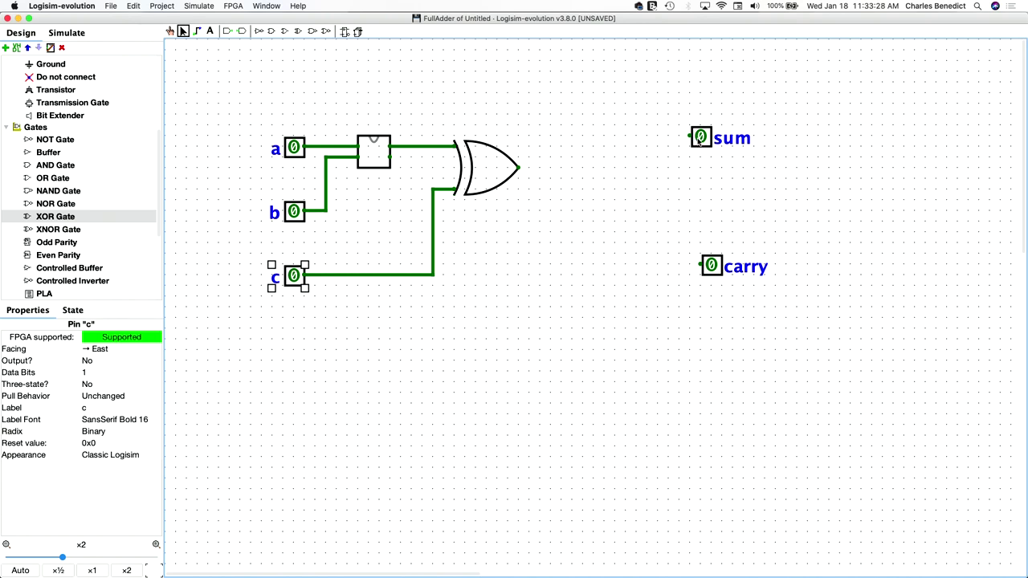
# Align the sum pin with the XOR output and wire them together
pyautogui.moveTo(699, 139); pyautogui.dragTo(699, 167)
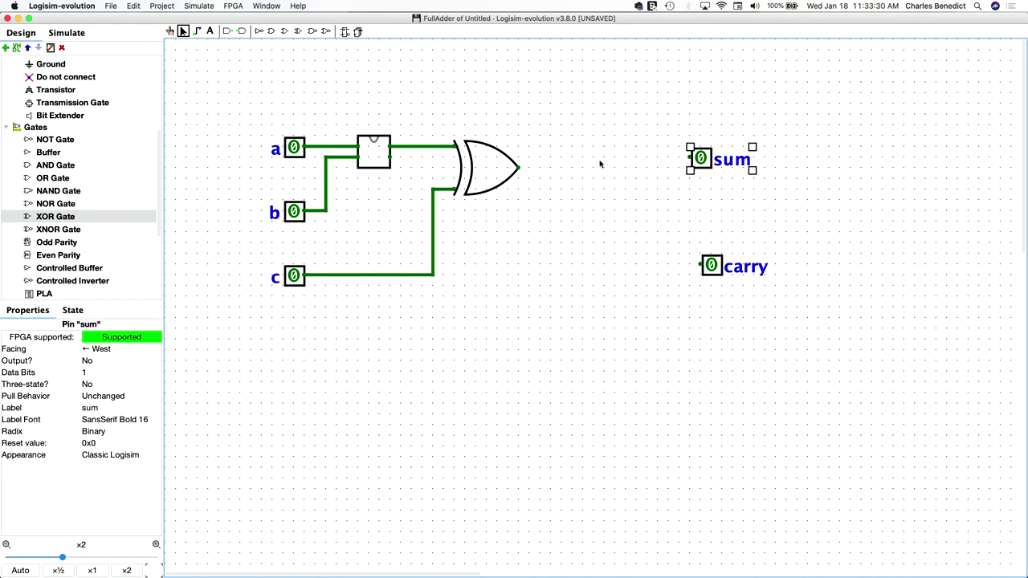
pyautogui.moveTo(700, 158); pyautogui.dragTo(700, 170)
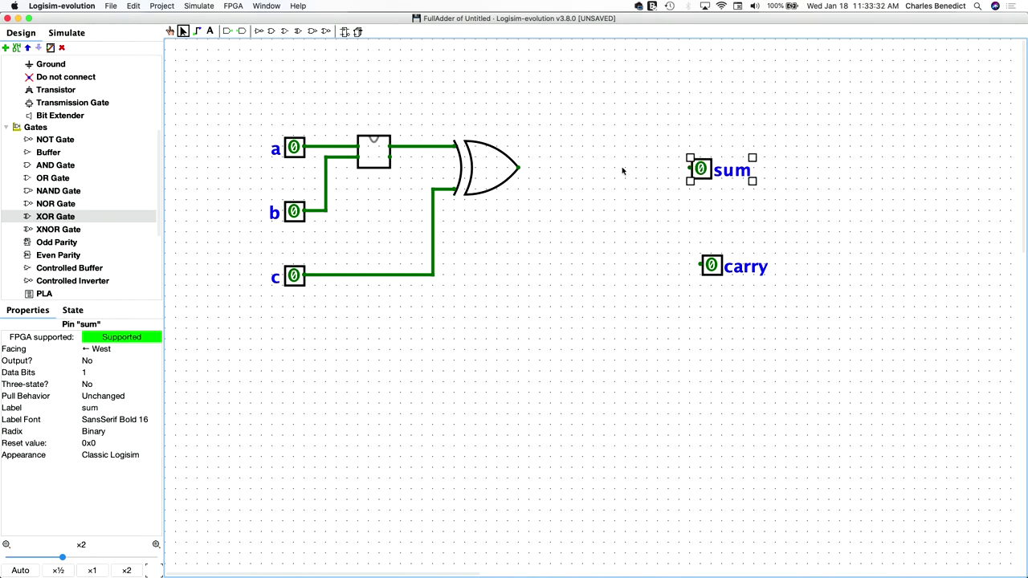
pyautogui.moveTo(519, 168); pyautogui.dragTo(690, 167)
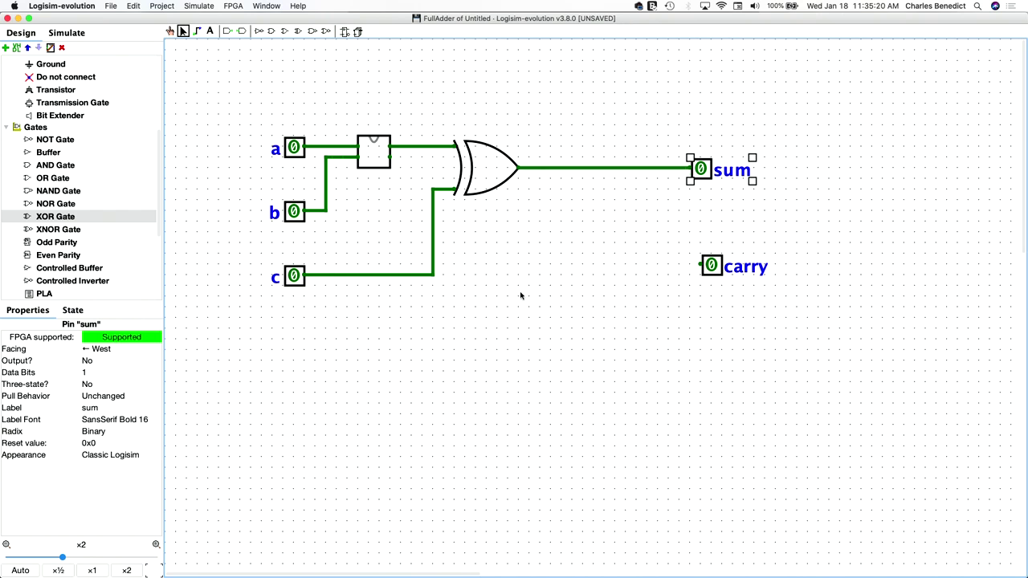
# Place an AND gate below the XOR and reroute input c's wire into the XOR
pyautogui.click(54, 166)
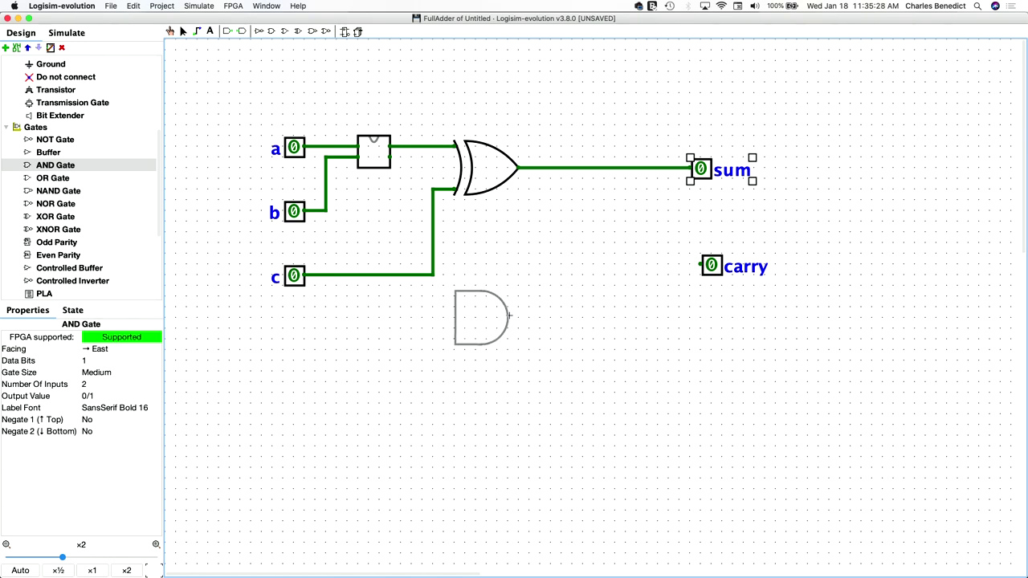
pyautogui.click(509, 317)
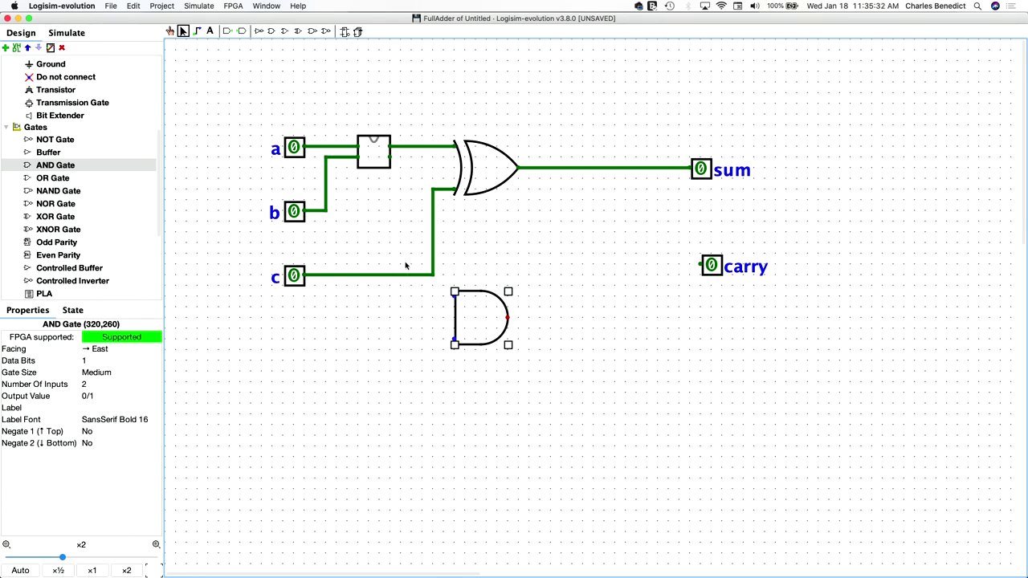
pyautogui.click(434, 232)
pyautogui.press('Delete')
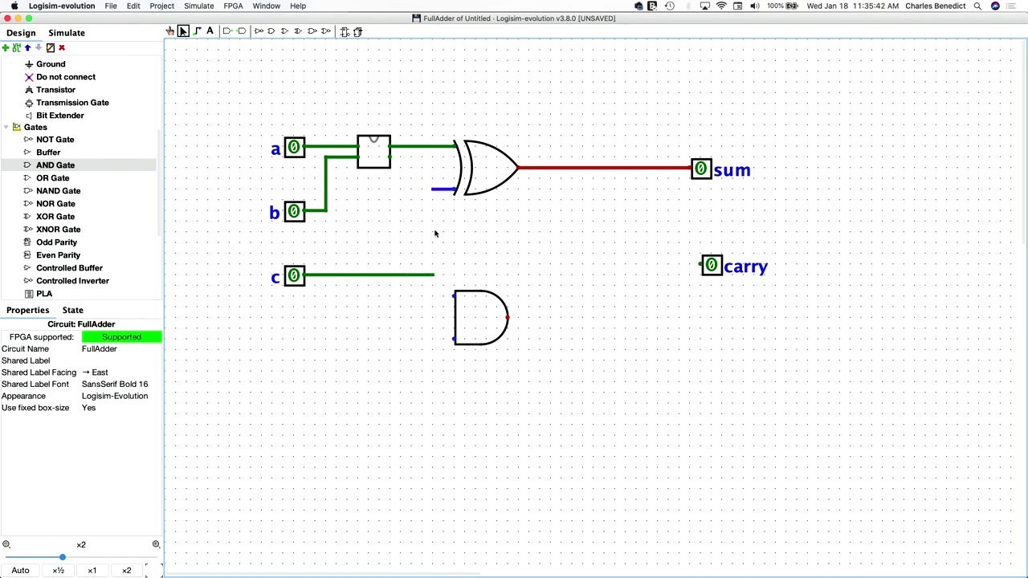
pyautogui.click(413, 275)
pyautogui.press('Delete')
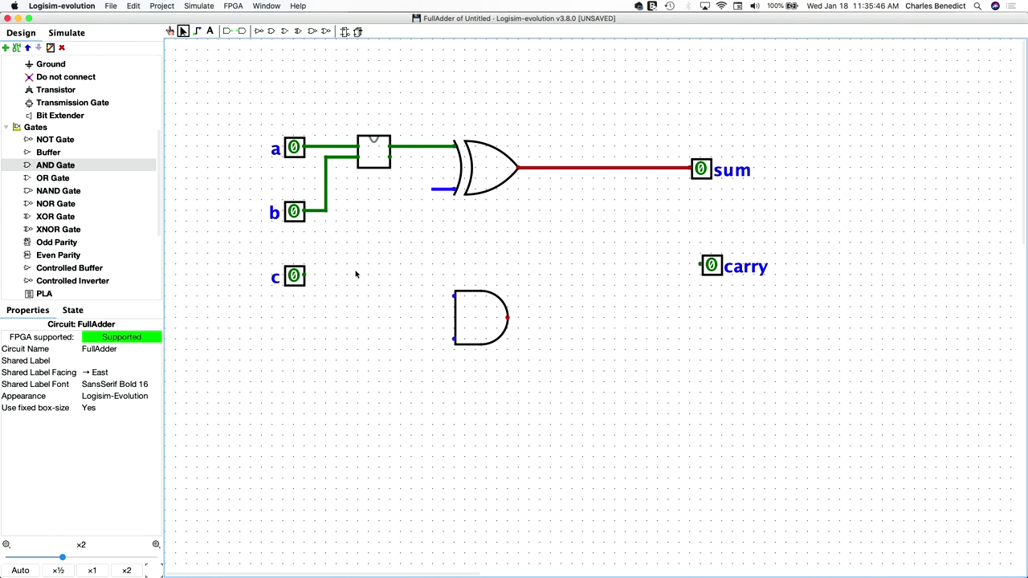
pyautogui.click(306, 277)
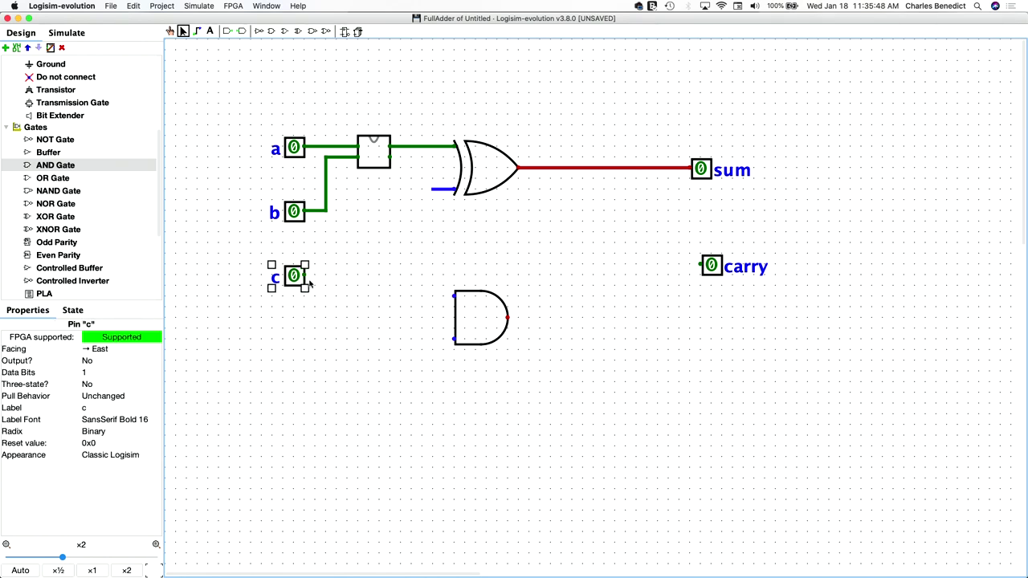
pyautogui.moveTo(306, 276); pyautogui.dragTo(431, 191)
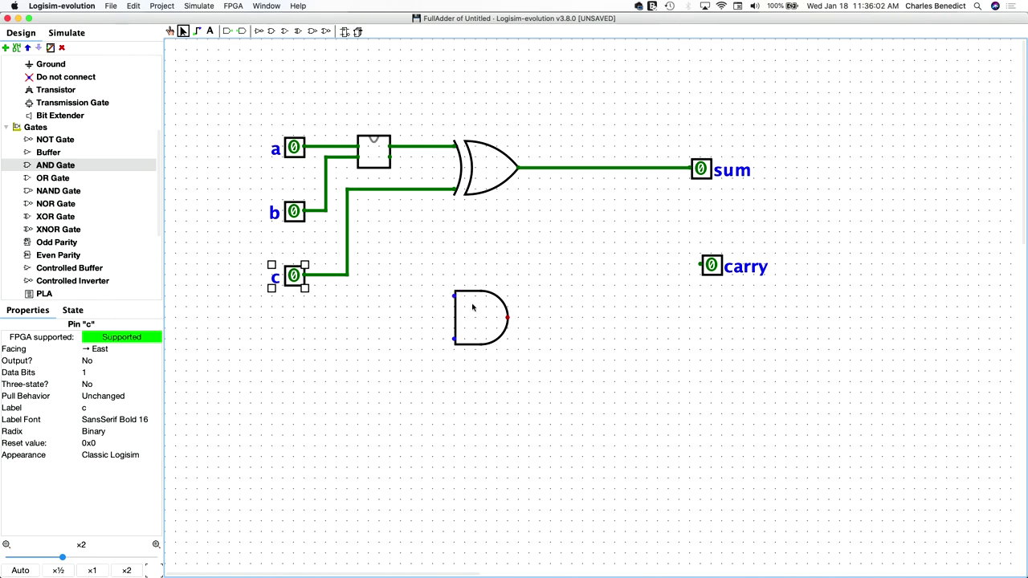
# Nudge the AND gate right and feed it the HalfAdder output and input c
pyautogui.moveTo(472, 307); pyautogui.dragTo(493, 308)
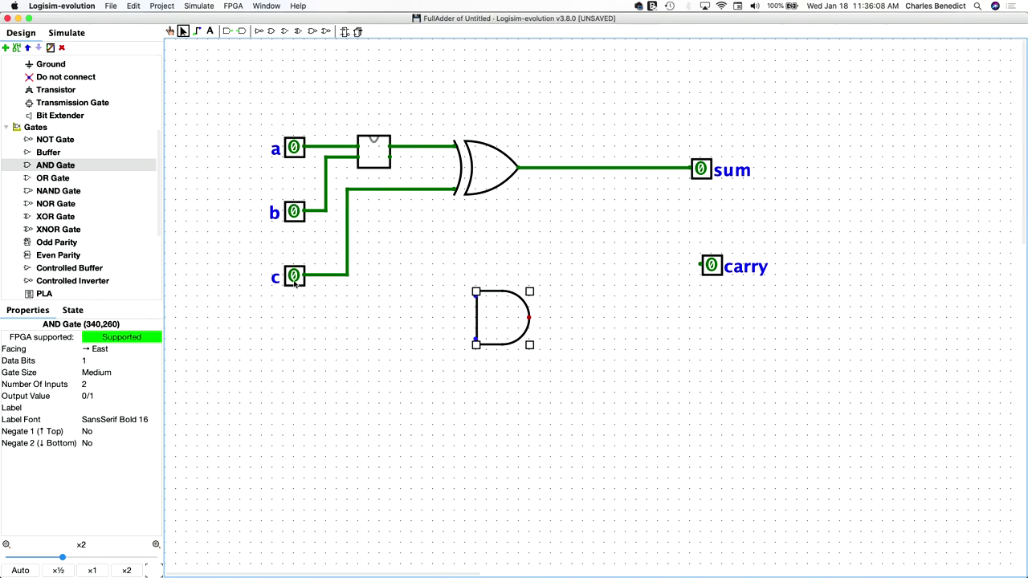
pyautogui.moveTo(475, 296); pyautogui.dragTo(442, 146)
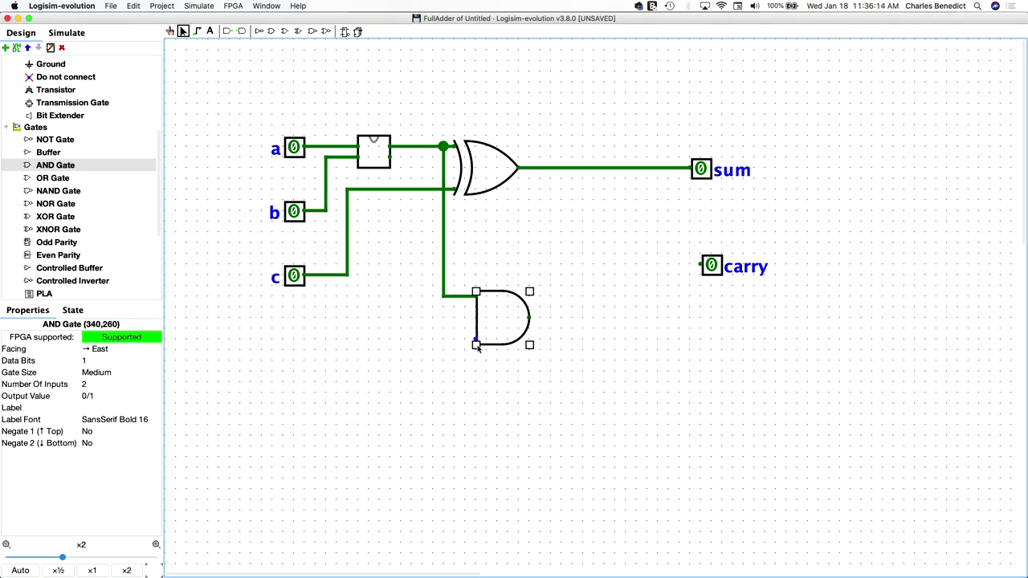
pyautogui.moveTo(476, 338); pyautogui.dragTo(421, 189)
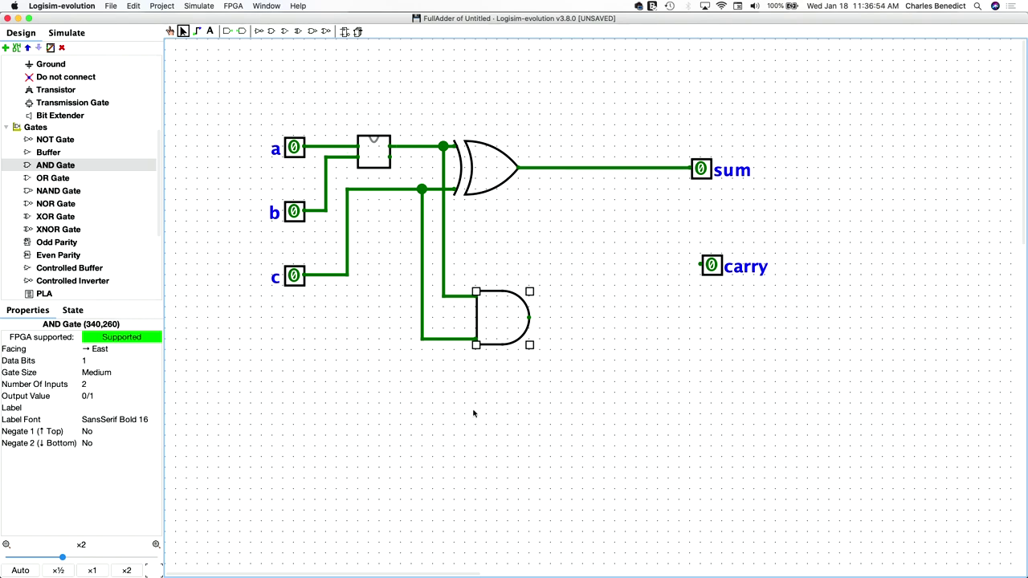
# Place a second AND gate lower down, wiring its inputs from pins a and b
pyautogui.click(57, 166)
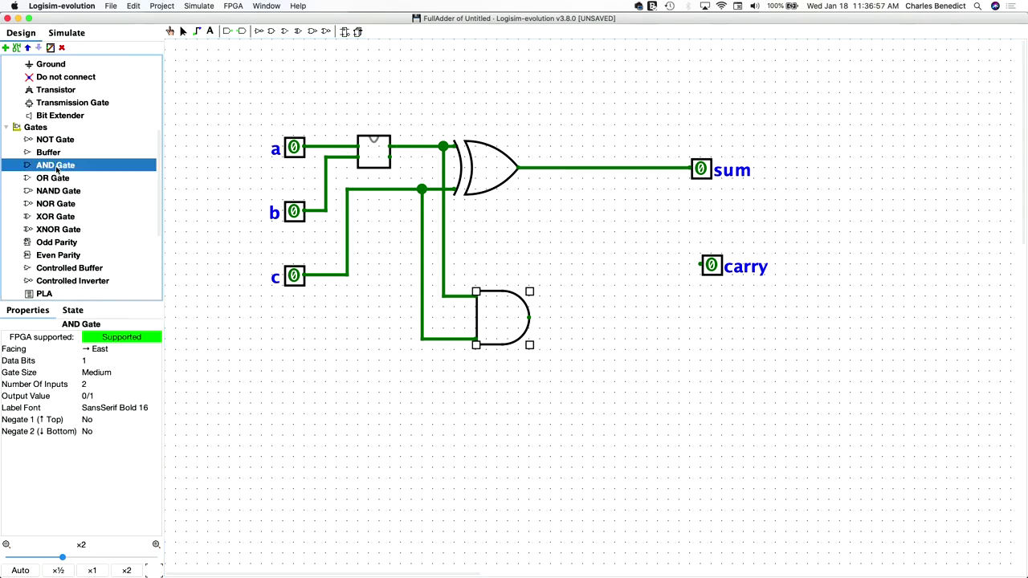
pyautogui.click(525, 398)
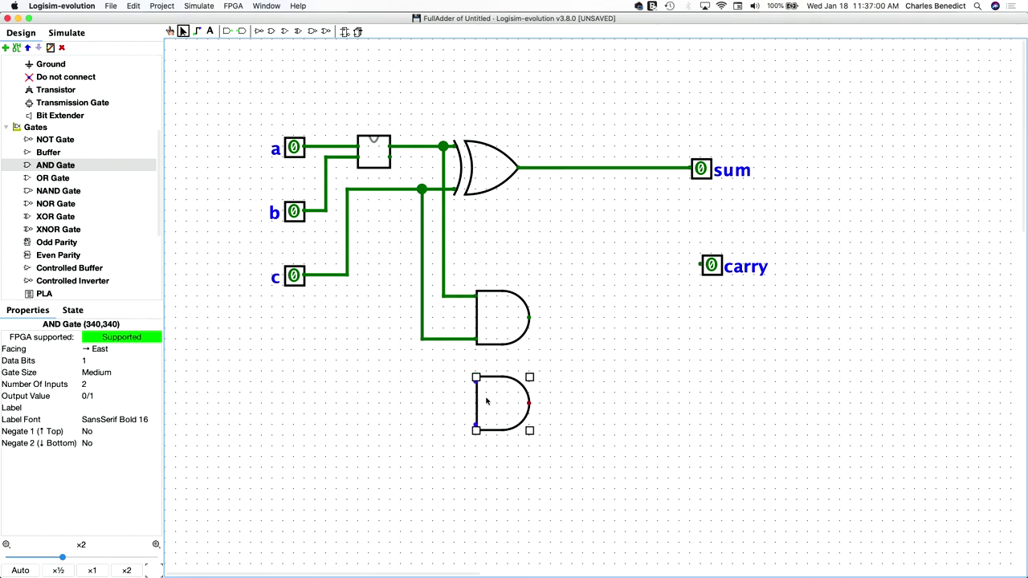
pyautogui.moveTo(475, 381); pyautogui.dragTo(337, 148)
pyautogui.moveTo(475, 424); pyautogui.dragTo(318, 213)
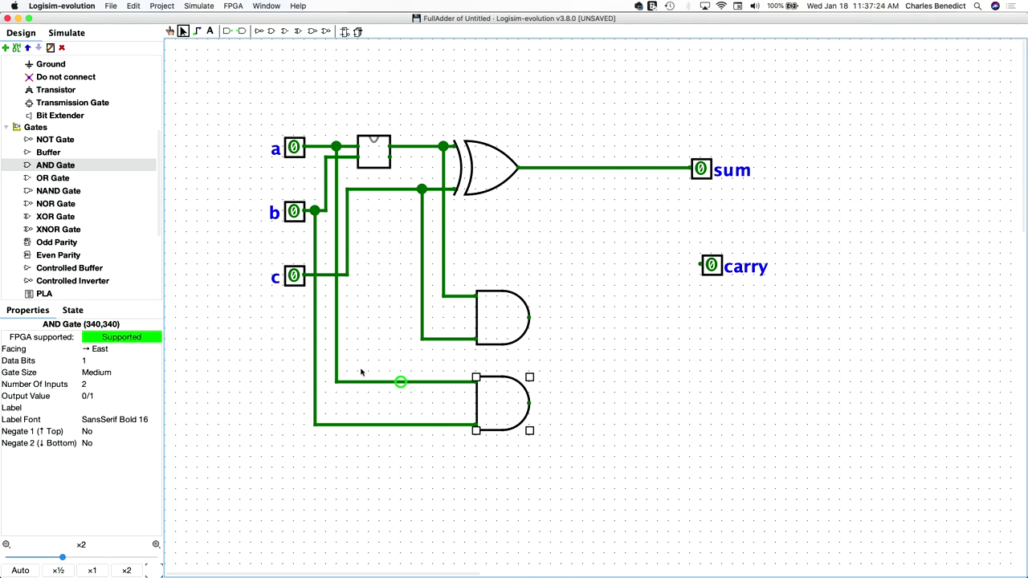
# Add an OR gate combining both AND outputs and wire it to the lowered carry pin
pyautogui.click(58, 178)
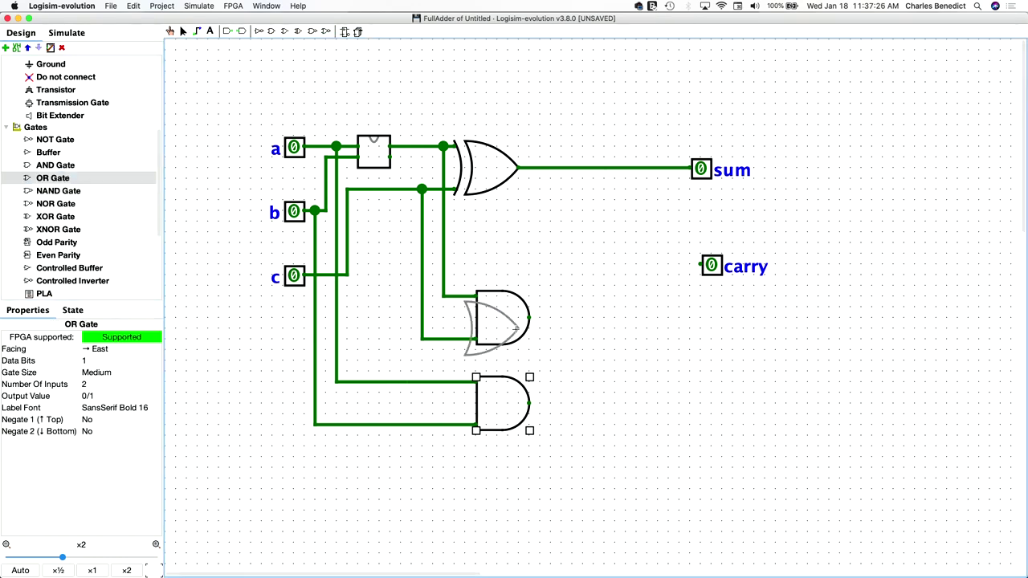
pyautogui.click(612, 361)
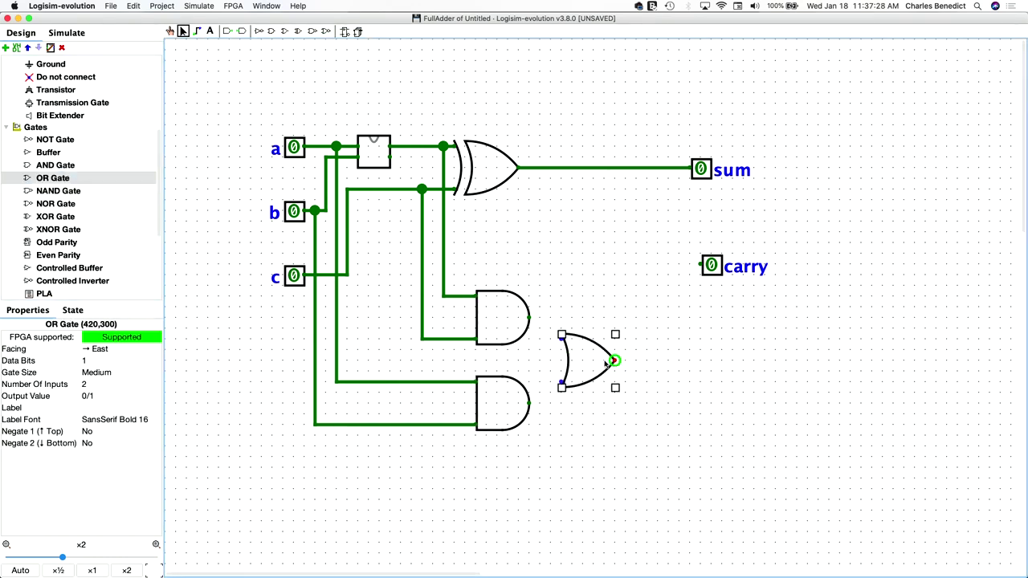
pyautogui.moveTo(541, 319); pyautogui.dragTo(562, 339)
pyautogui.moveTo(529, 406); pyautogui.dragTo(562, 382)
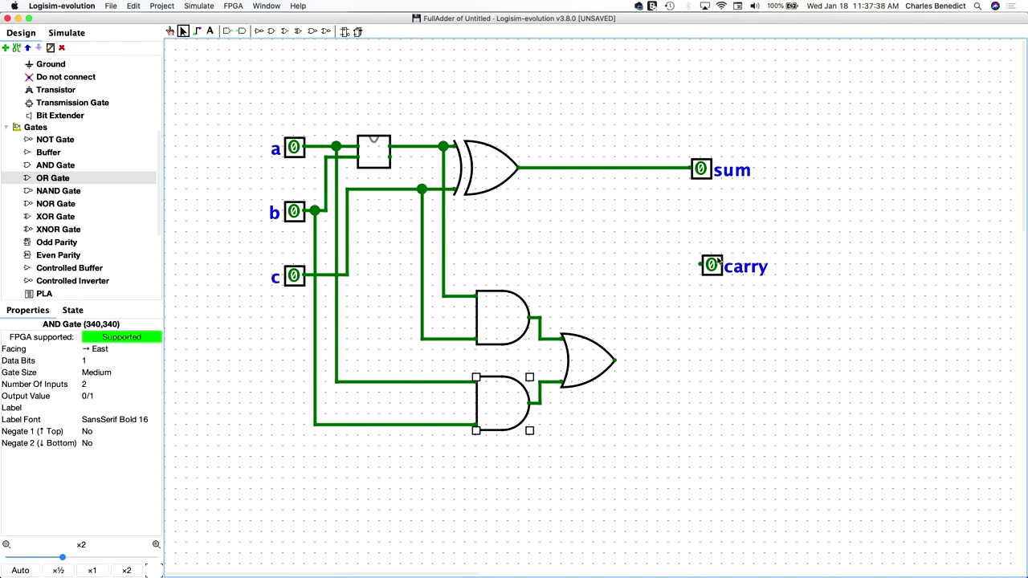
pyautogui.moveTo(712, 273); pyautogui.dragTo(712, 363)
pyautogui.moveTo(614, 361); pyautogui.dragTo(700, 365)
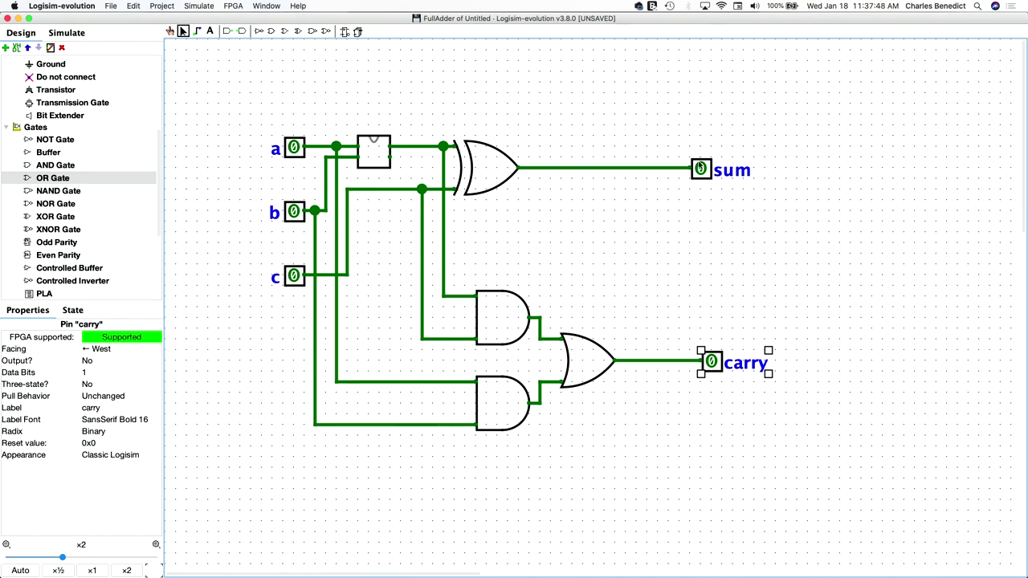
pyautogui.click(700, 169)
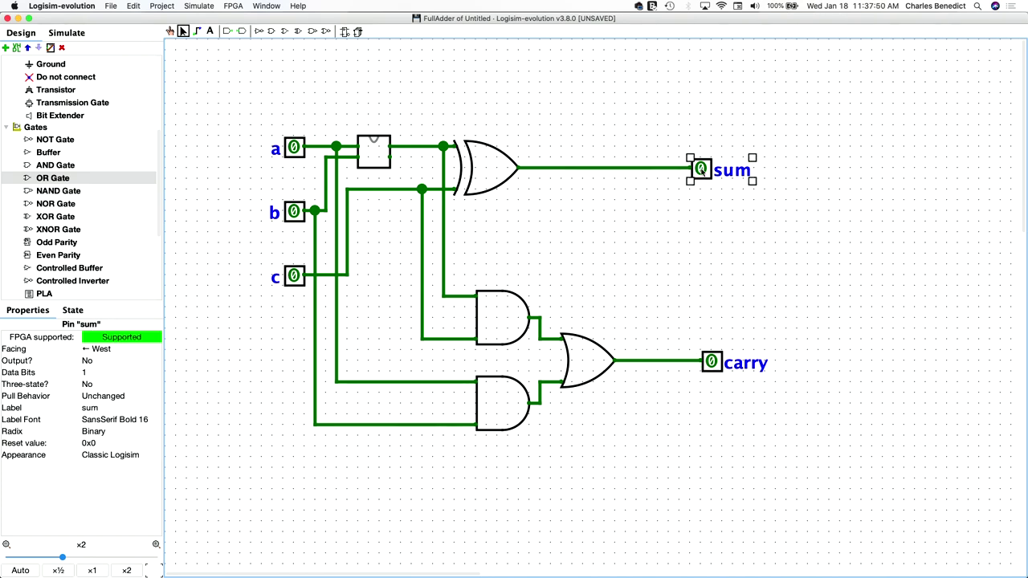
pyautogui.click(86, 363)
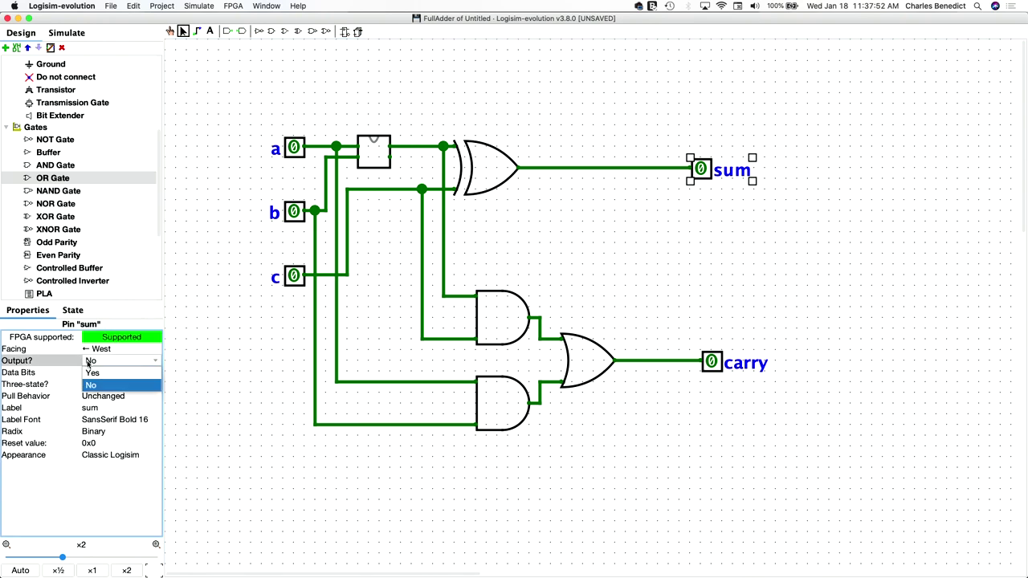
pyautogui.click(106, 373)
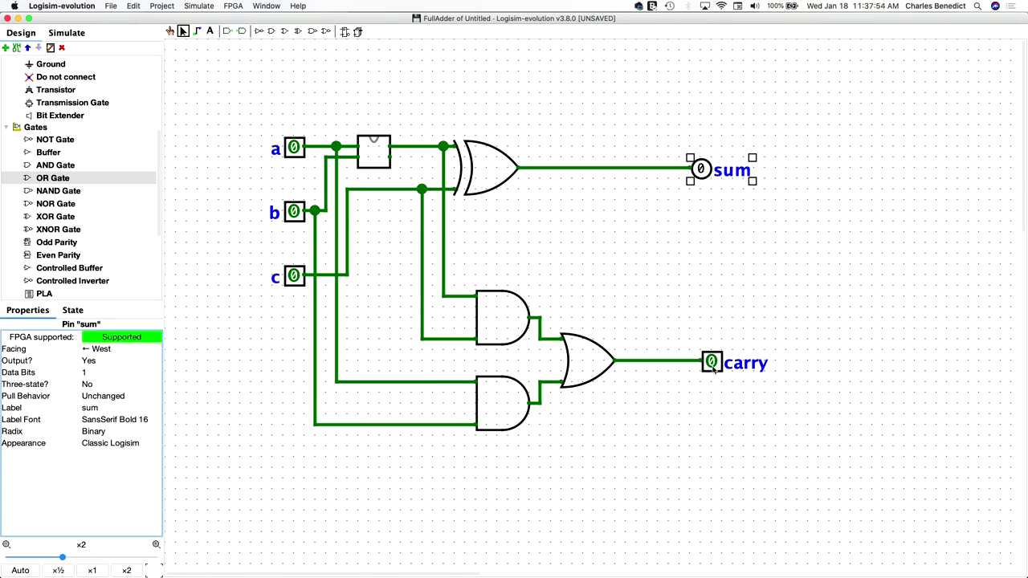
pyautogui.click(711, 366)
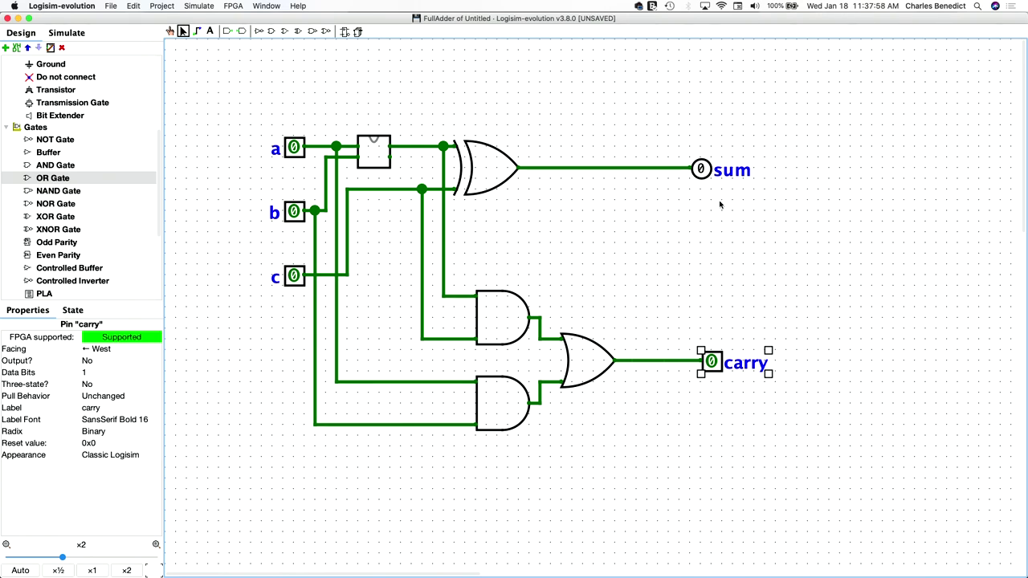
pyautogui.click(734, 177)
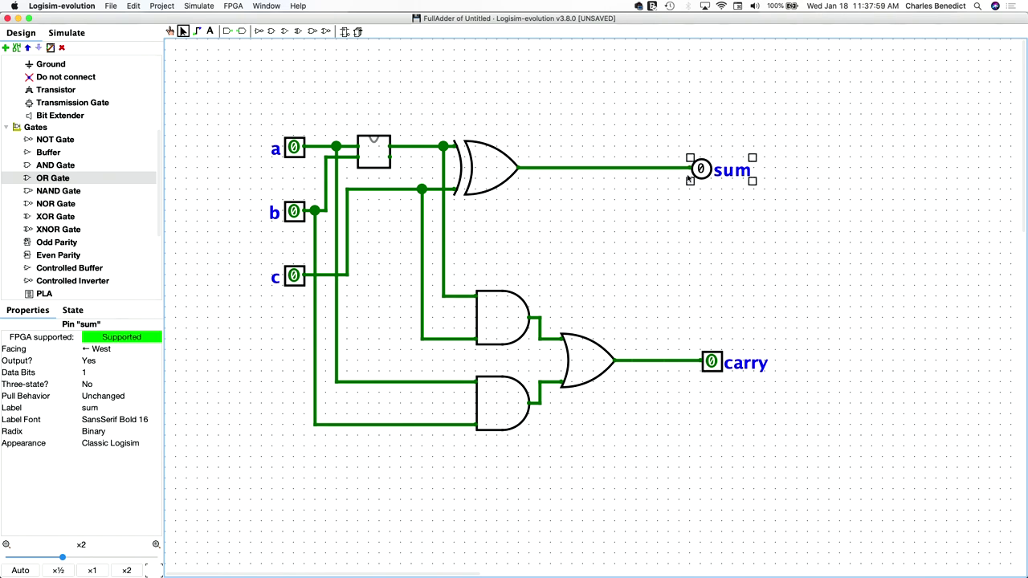
pyautogui.click(88, 361)
pyautogui.click(91, 387)
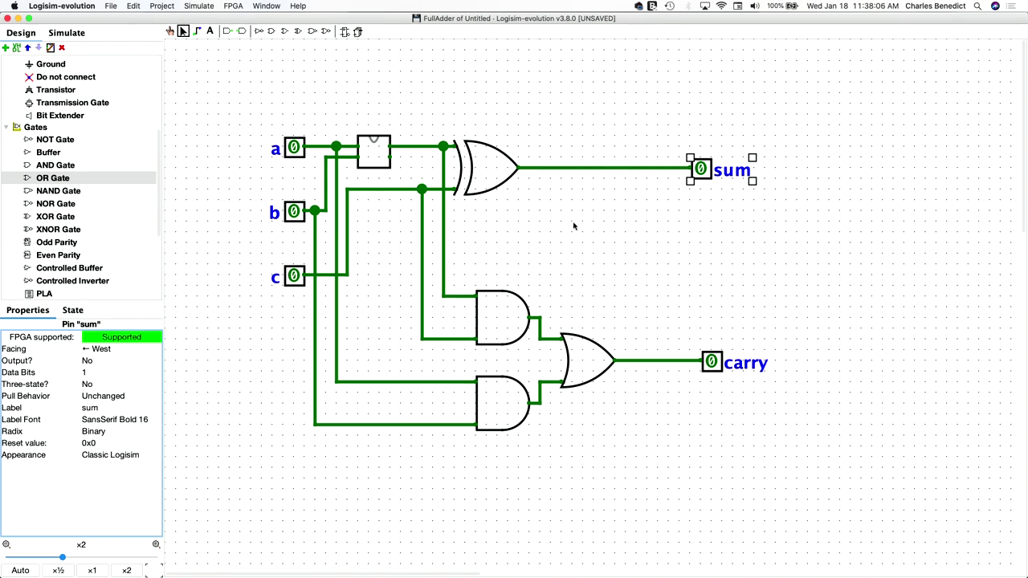
# Rename the main circuit to FullAdderUI and open it for editing
pyautogui.scroll(5, 77, 170)
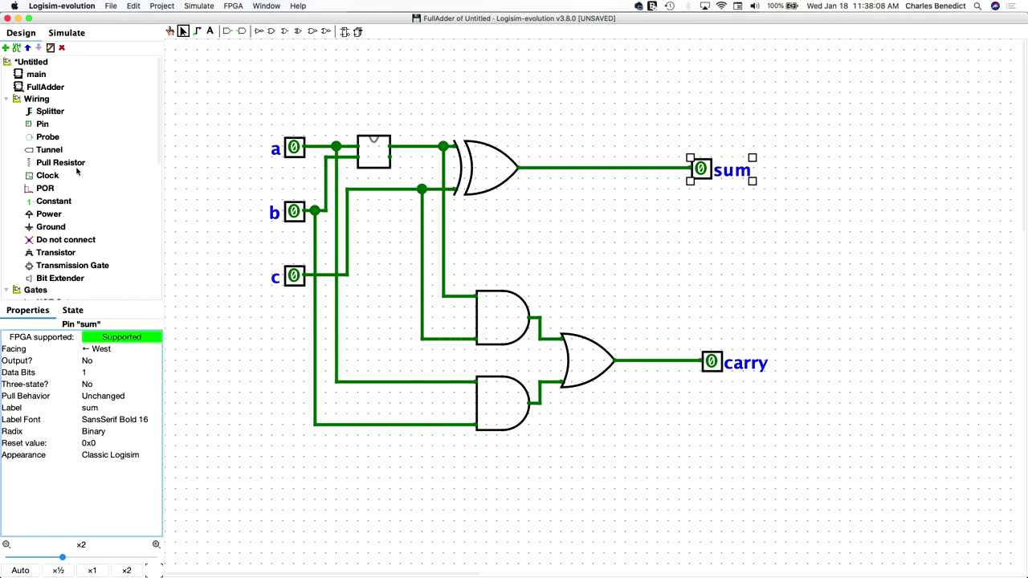
pyautogui.click(44, 75)
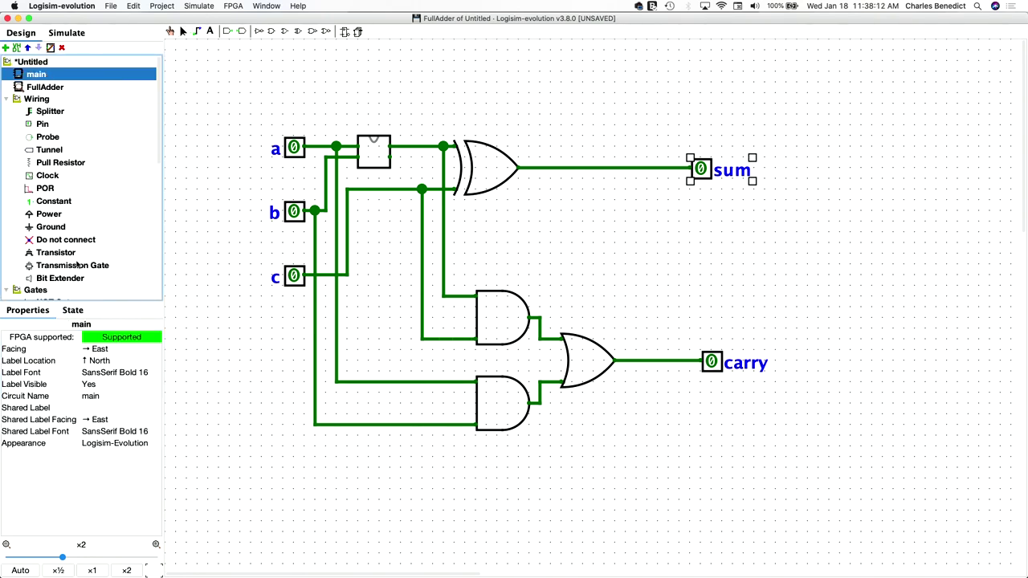
pyautogui.click(107, 396)
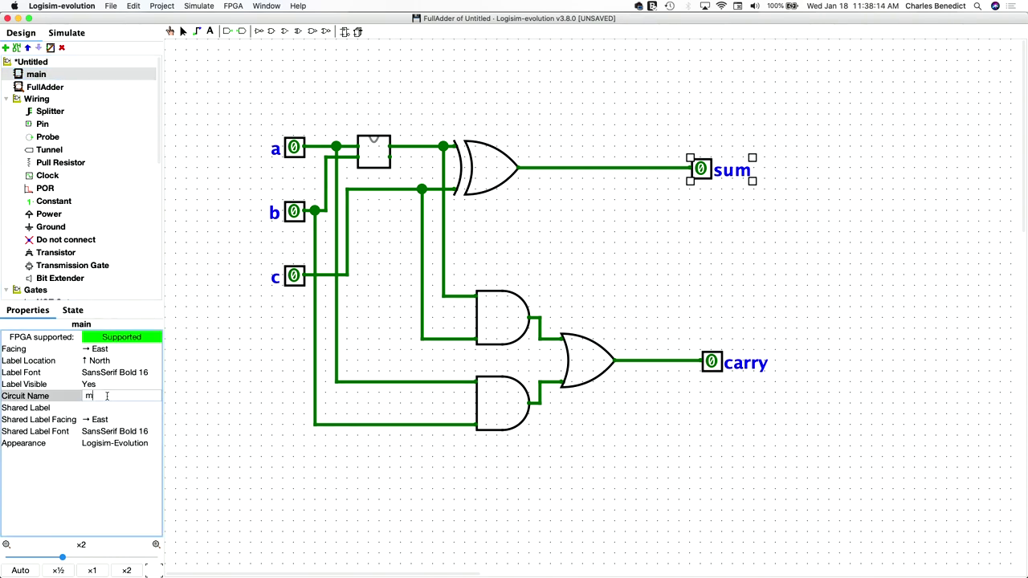
pyautogui.write('FullAdderUI')
pyautogui.press('Return')
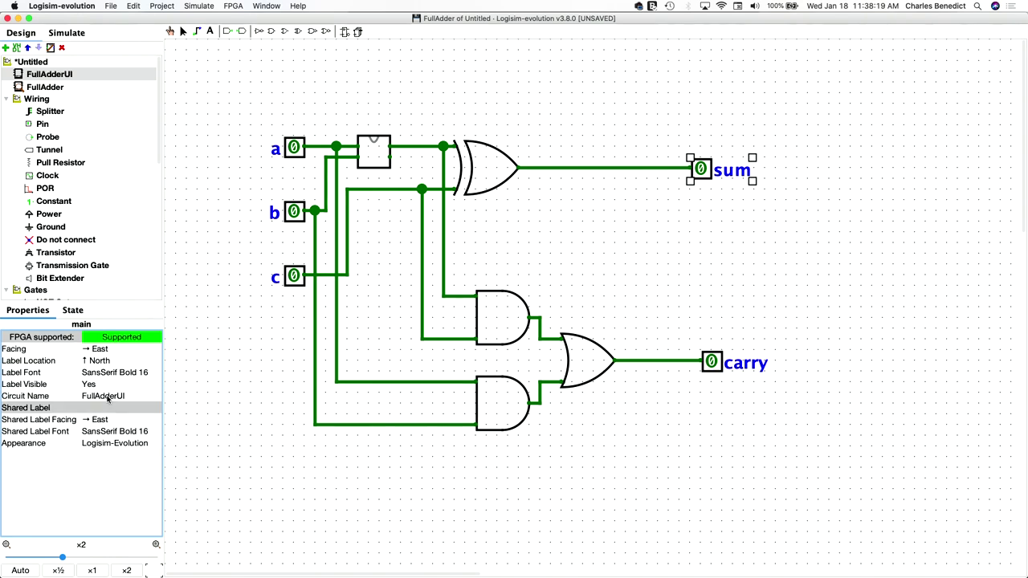
pyautogui.doubleClick(60, 78)
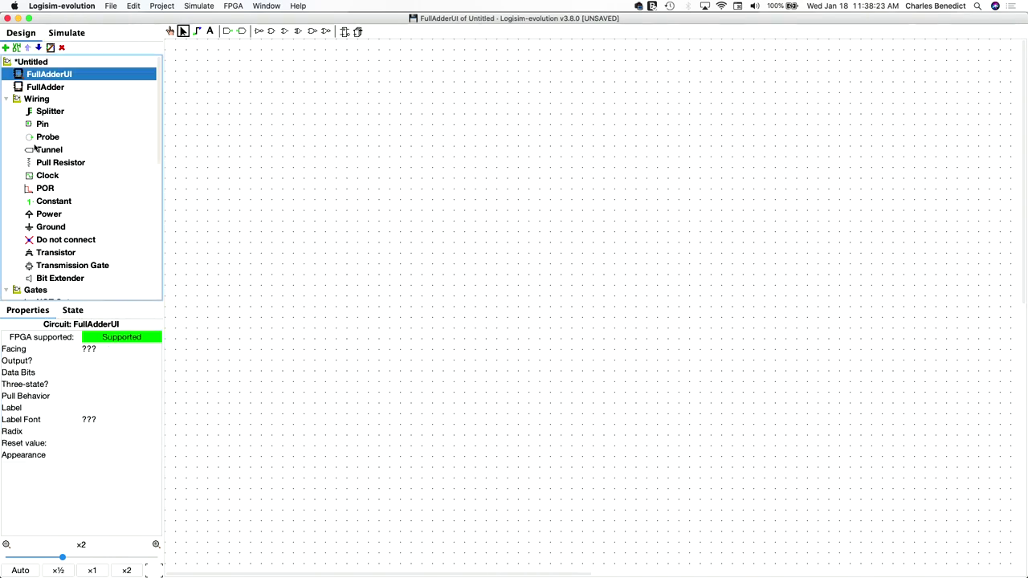
# Place a DIP switch from Input/Output with 3 switches
pyautogui.click(7, 98)
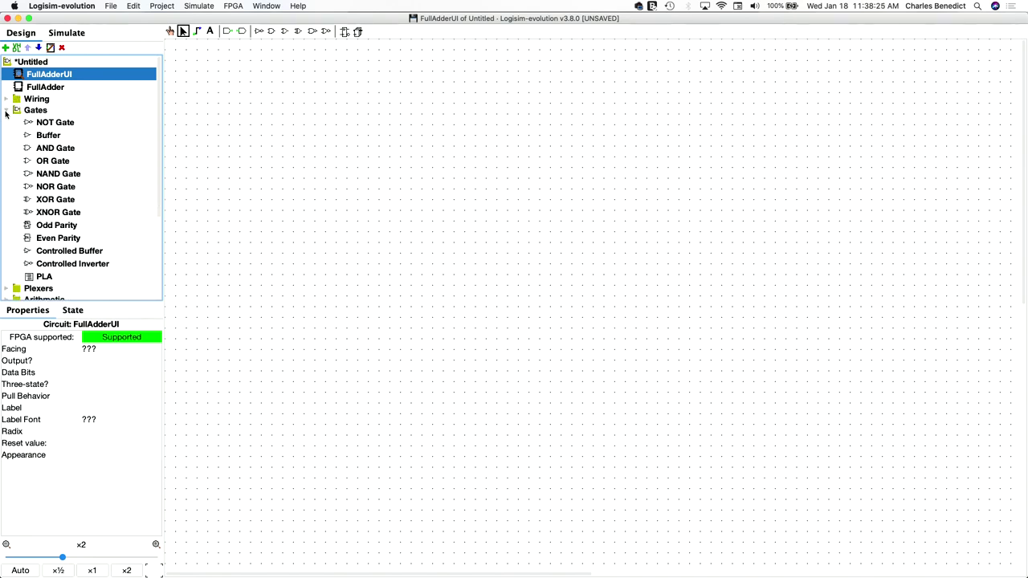
pyautogui.click(7, 111)
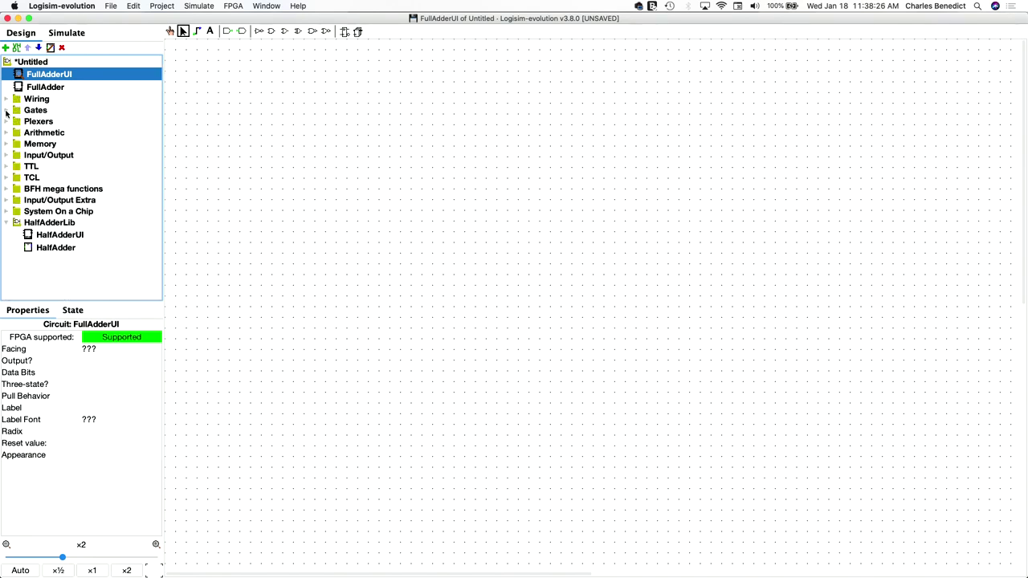
pyautogui.click(7, 157)
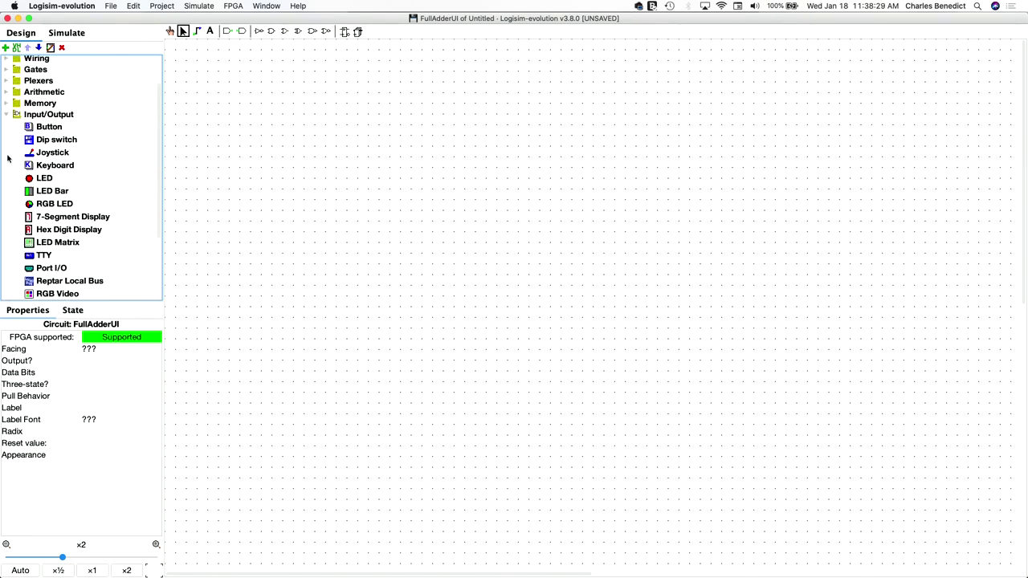
pyautogui.click(53, 140)
pyautogui.click(305, 179)
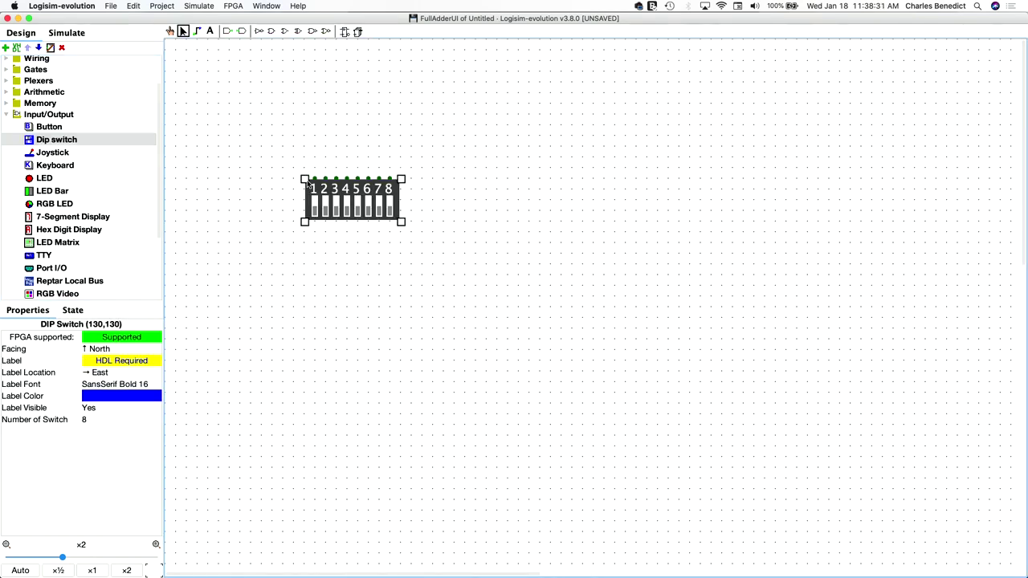
pyautogui.click(107, 419)
pyautogui.write('3')
pyautogui.press('Return')
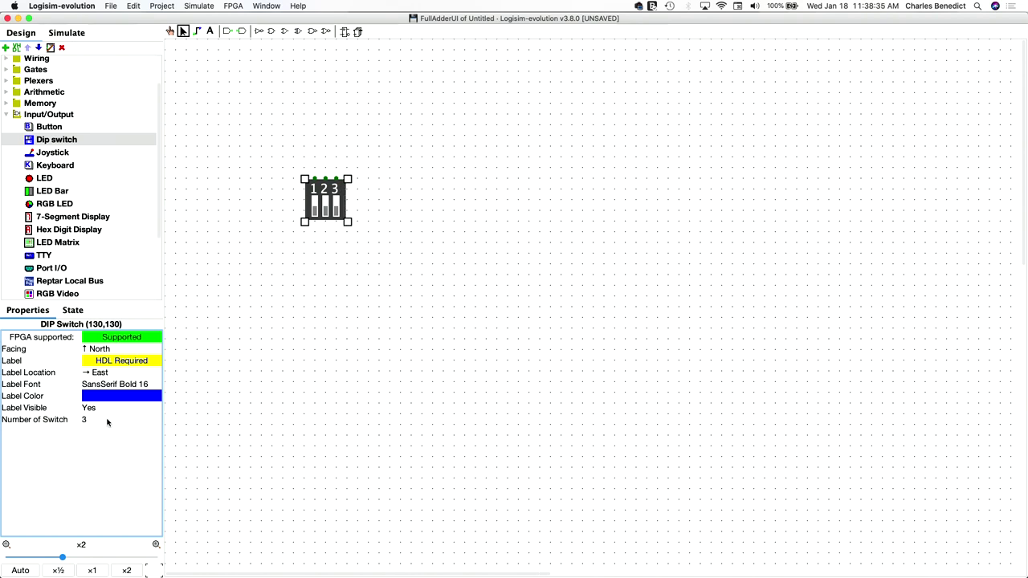
# Make the DIP switch face East, labelled abc with the label on the West
pyautogui.click(115, 350)
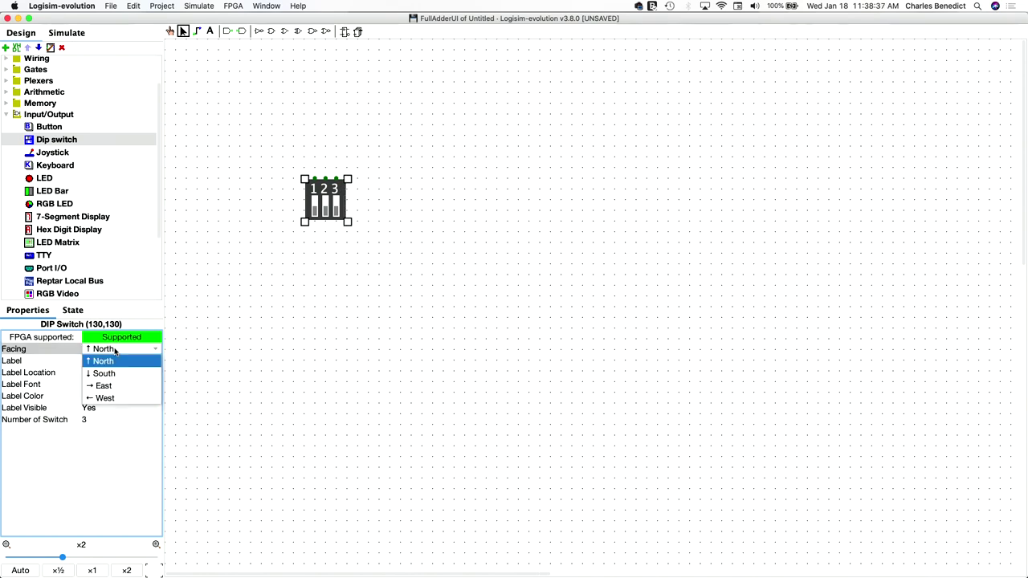
pyautogui.click(113, 386)
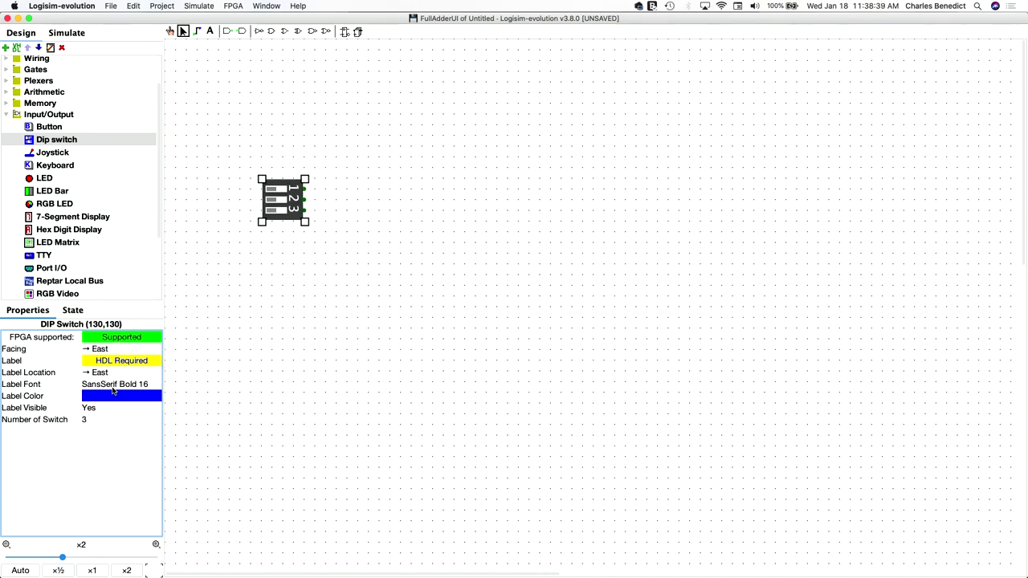
pyautogui.click(111, 363)
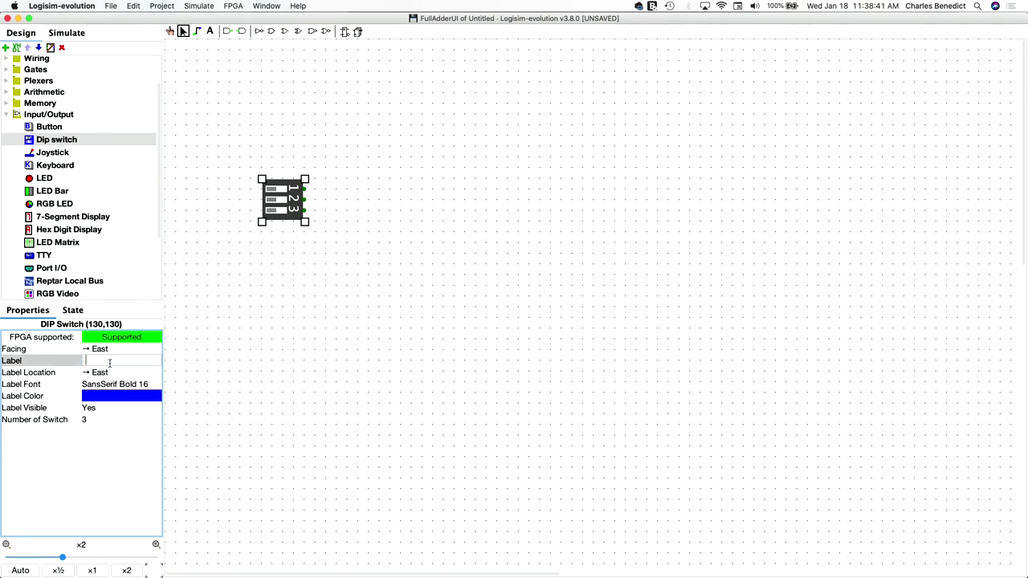
pyautogui.write('abc')
pyautogui.press('Return')
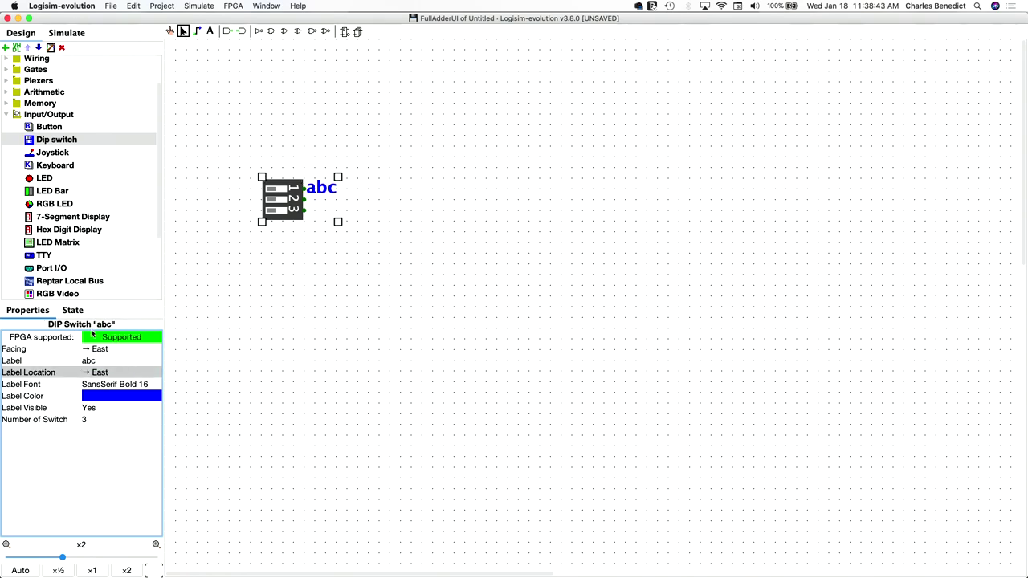
pyautogui.click(105, 378)
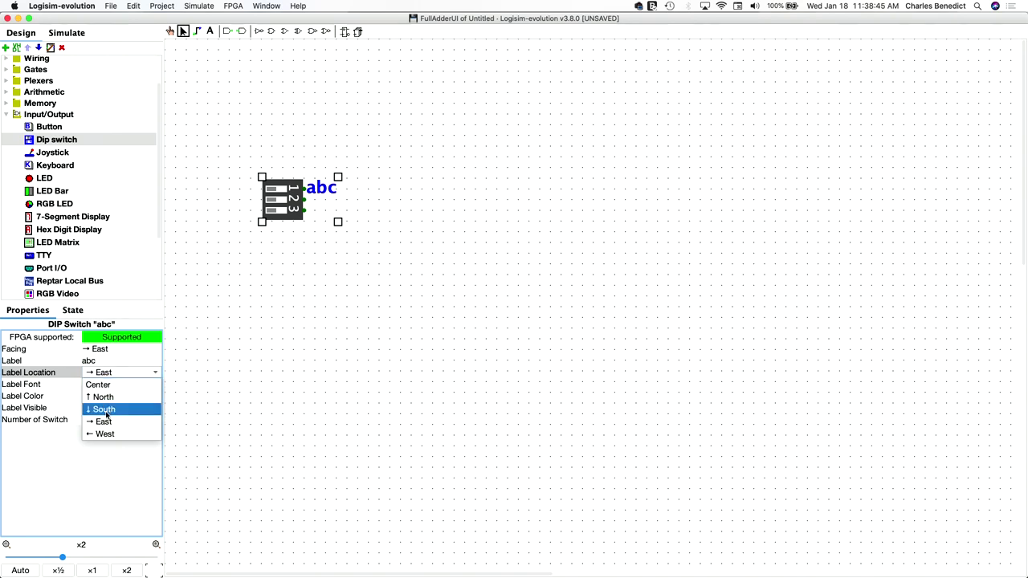
pyautogui.click(110, 432)
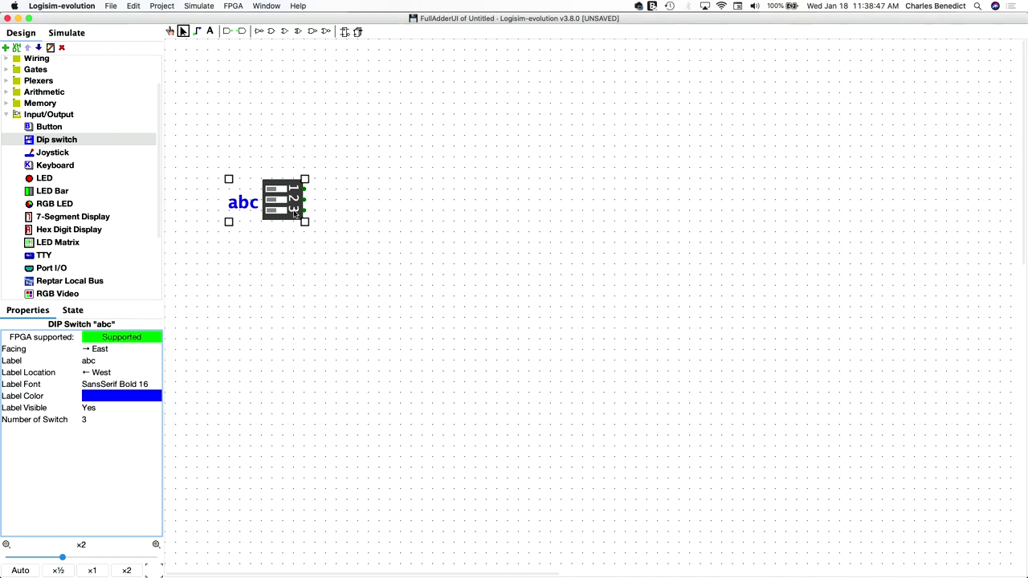
# Place a FullAdder sub-circuit beside the abc DIP switch with Classic Logisim appearance
pyautogui.scroll(2, 65, 183)
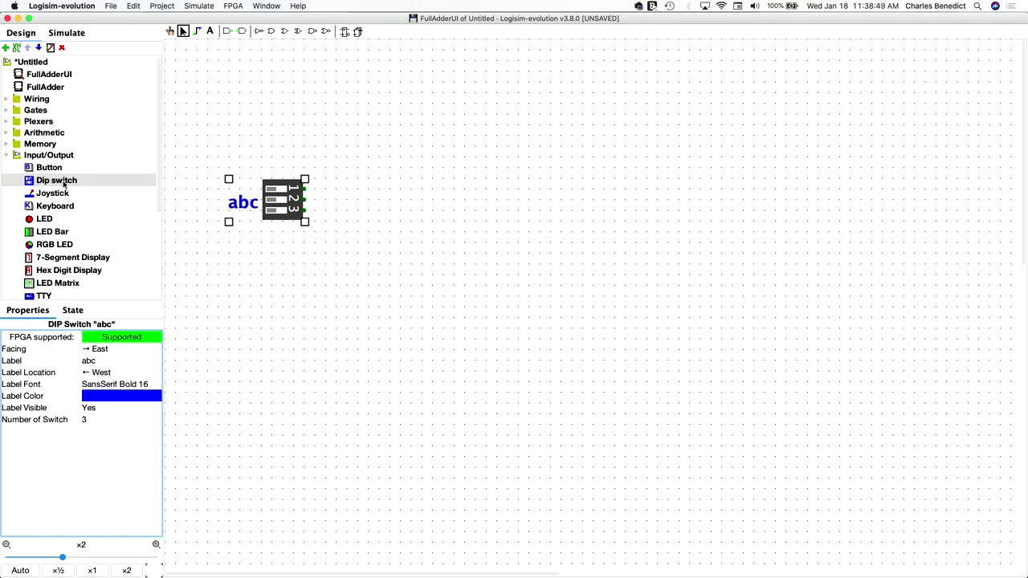
pyautogui.click(45, 87)
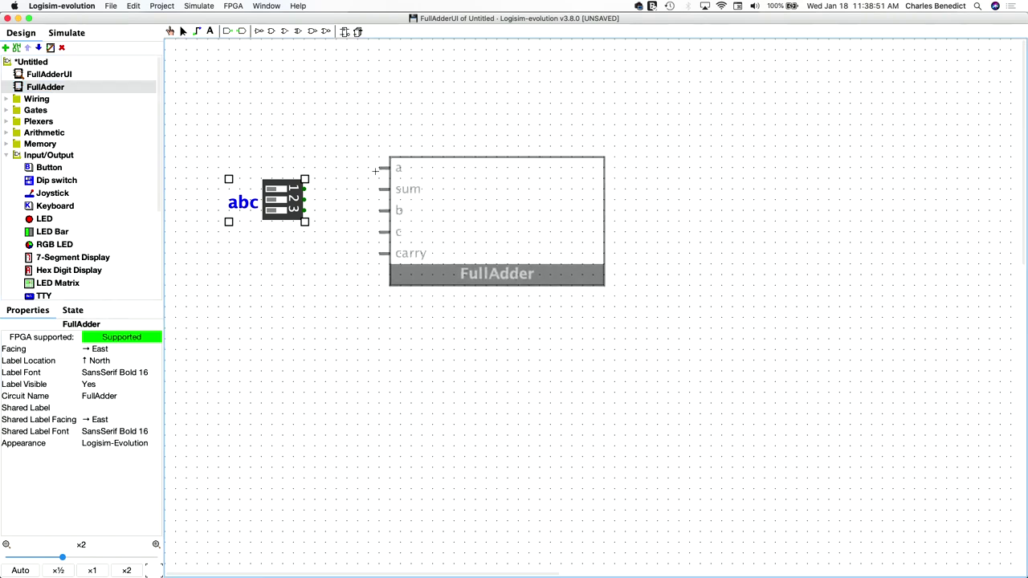
pyautogui.click(346, 168)
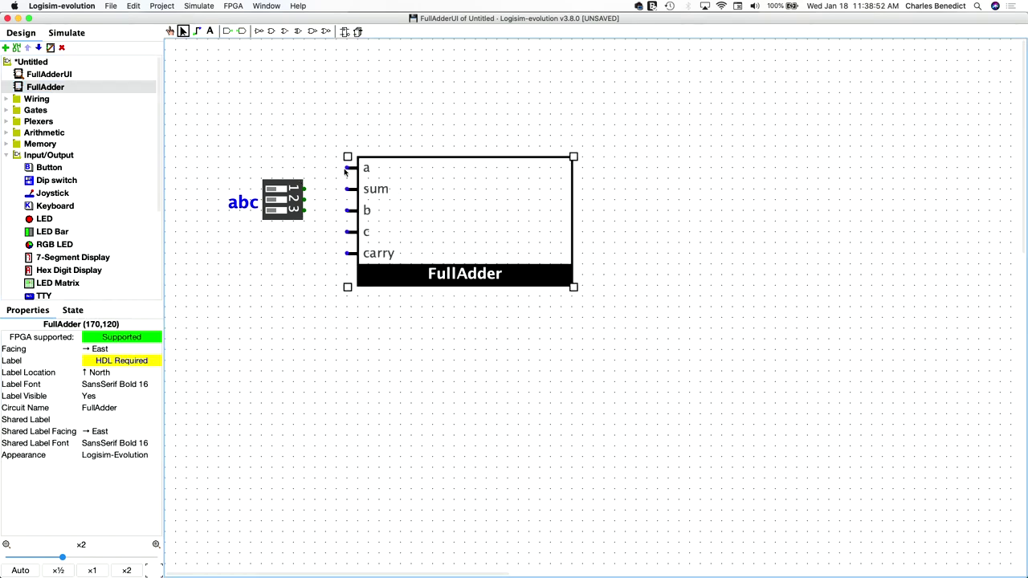
pyautogui.click(121, 455)
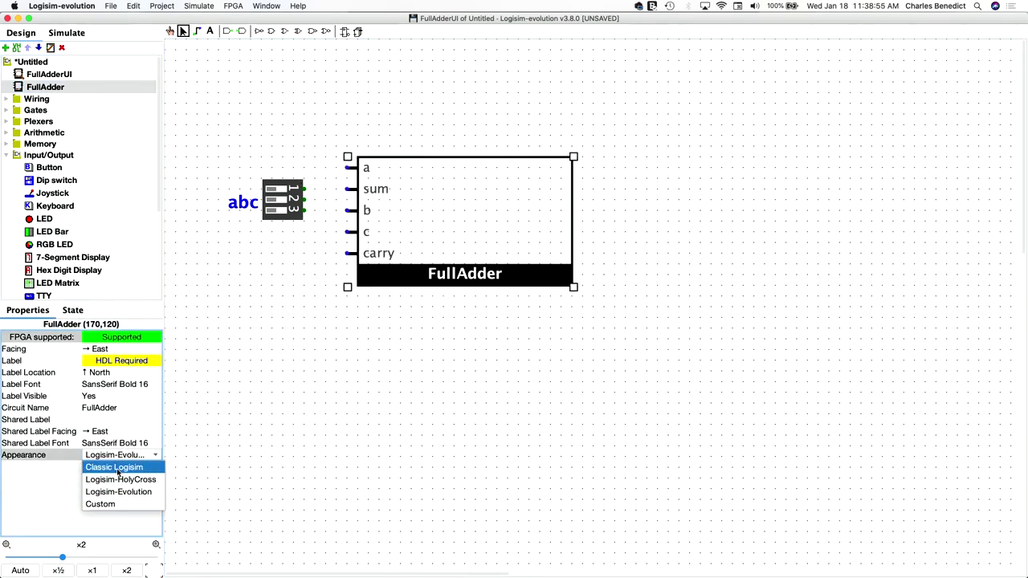
pyautogui.click(118, 467)
# Shift the FullAdder right and down, then wire the three switch pins to its inputs
pyautogui.moveTo(338, 190); pyautogui.dragTo(417, 210)
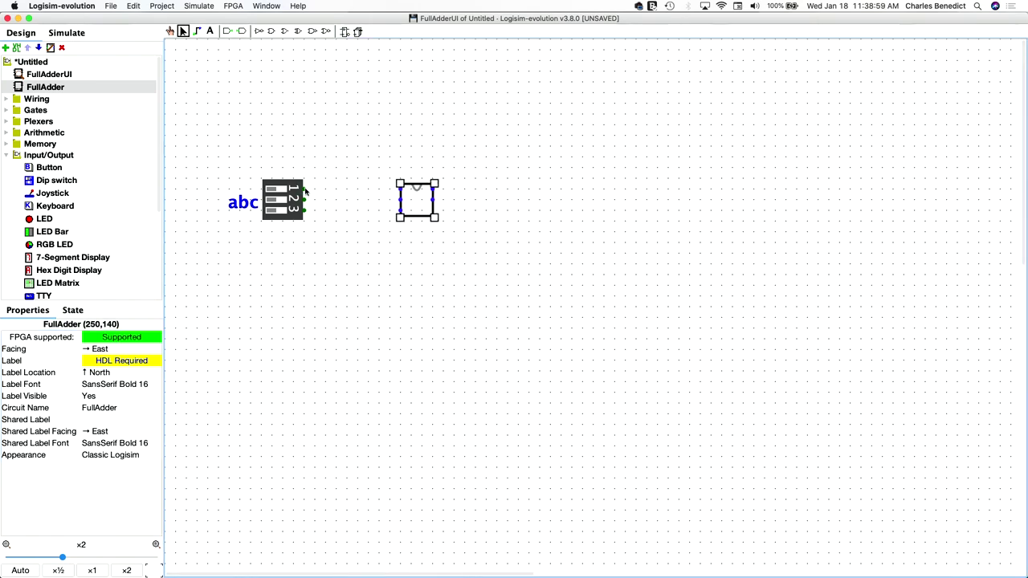
pyautogui.moveTo(304, 189); pyautogui.dragTo(399, 189)
pyautogui.moveTo(304, 200); pyautogui.dragTo(399, 200)
pyautogui.moveTo(303, 210); pyautogui.dragTo(399, 211)
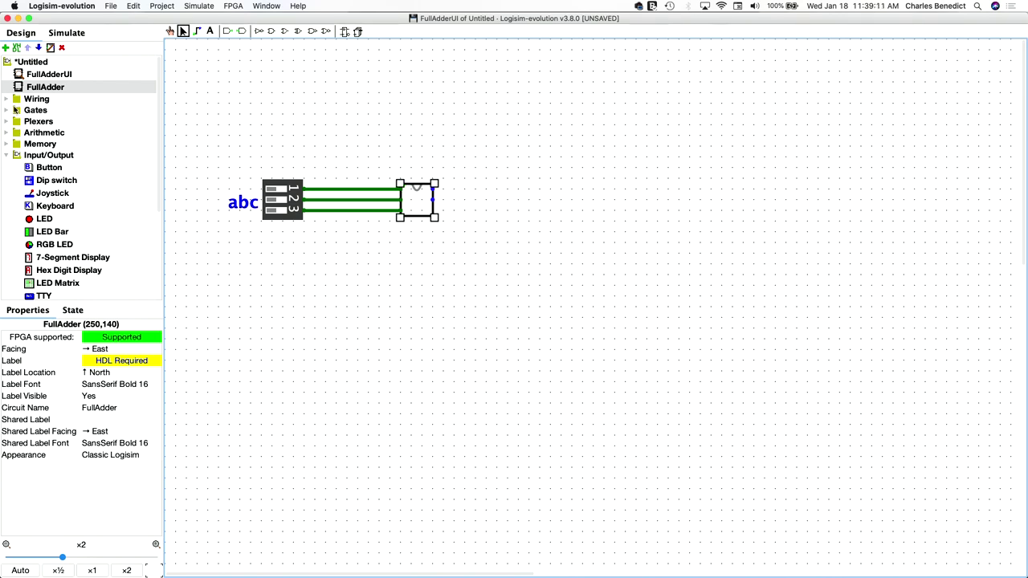
# Place two LEDs right of the FullAdder, one above the other
pyautogui.click(45, 218)
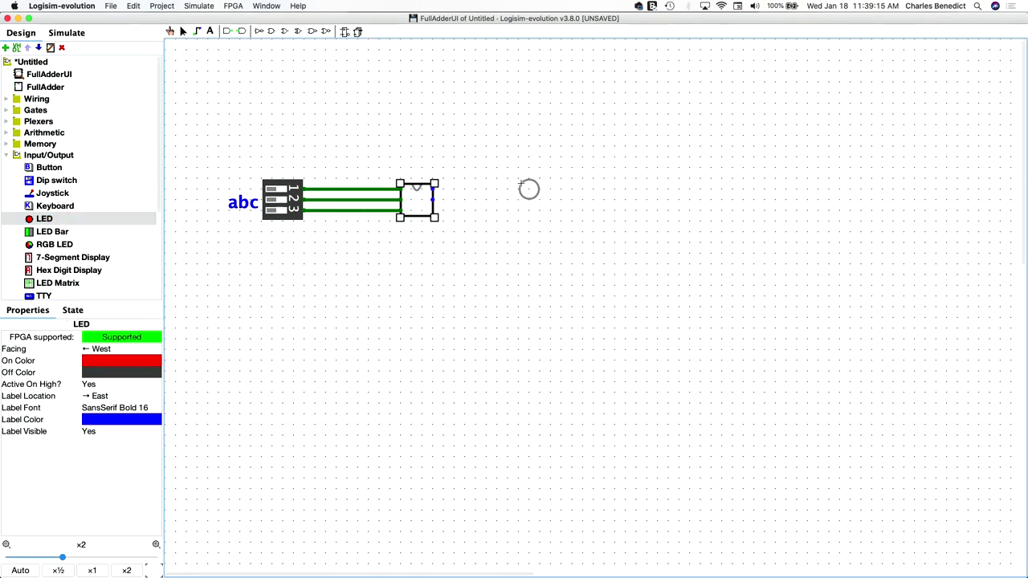
pyautogui.click(529, 189)
pyautogui.click(90, 222)
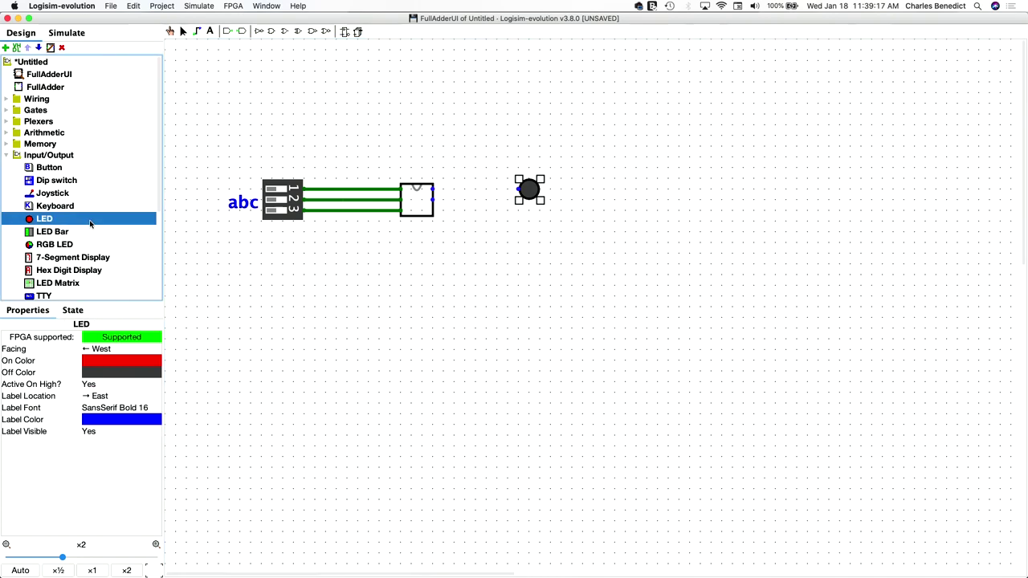
pyautogui.click(528, 232)
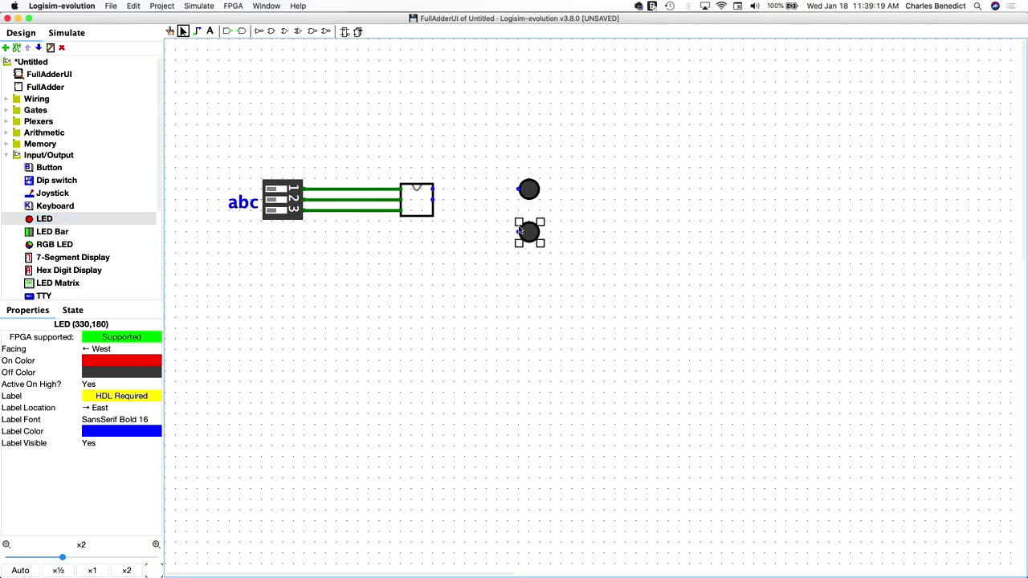
# Label the LEDs sum and carry, and wire the adder's two outputs to them
pyautogui.click(528, 193)
pyautogui.click(104, 396)
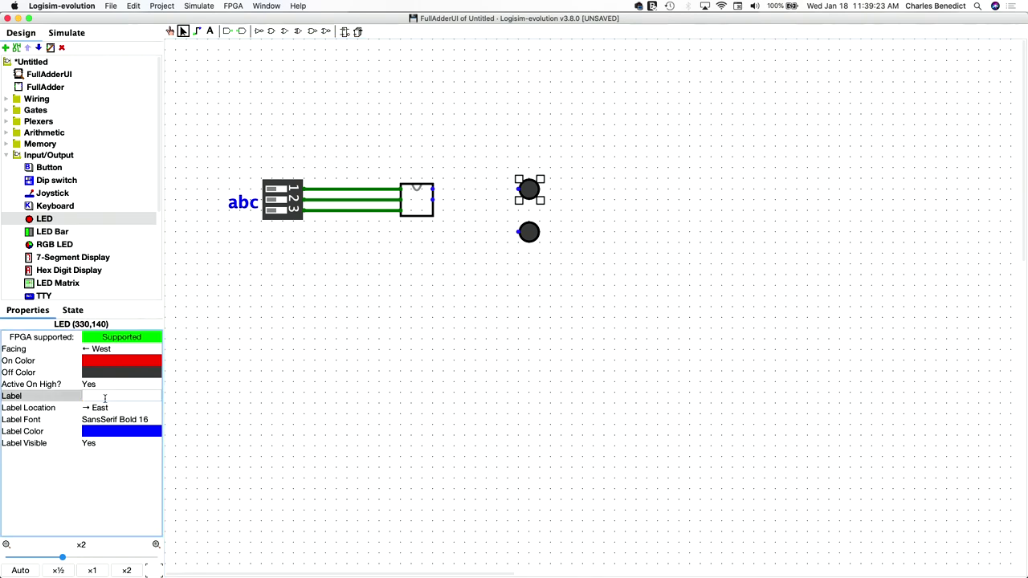
pyautogui.write('sum')
pyautogui.press('Return')
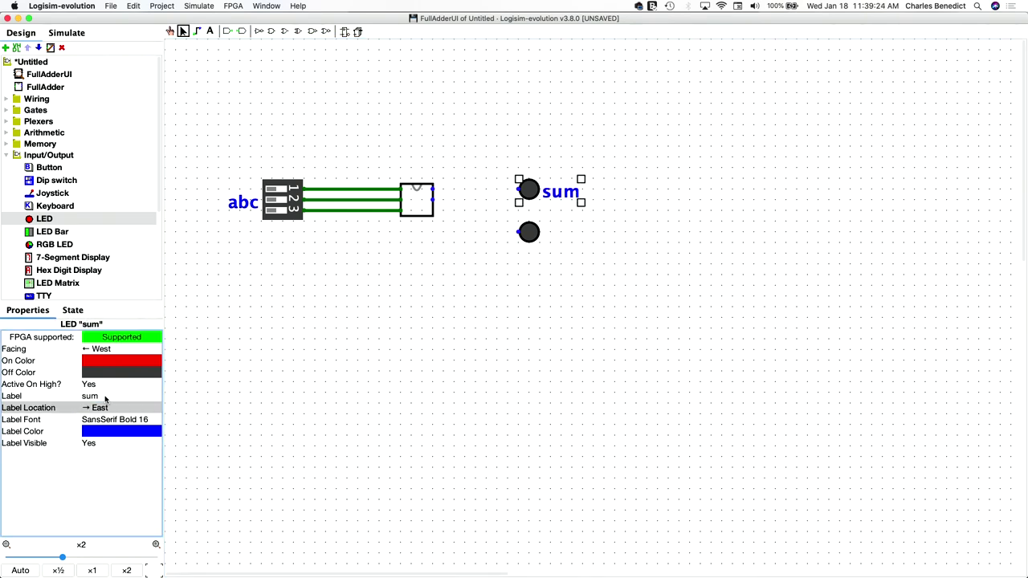
pyautogui.click(533, 237)
pyautogui.click(119, 396)
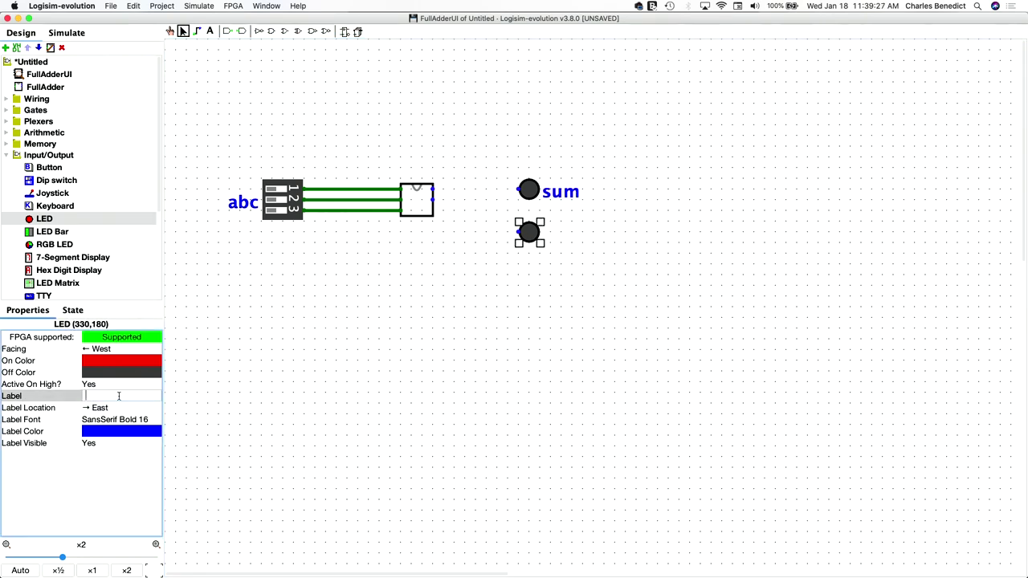
pyautogui.press('Return')
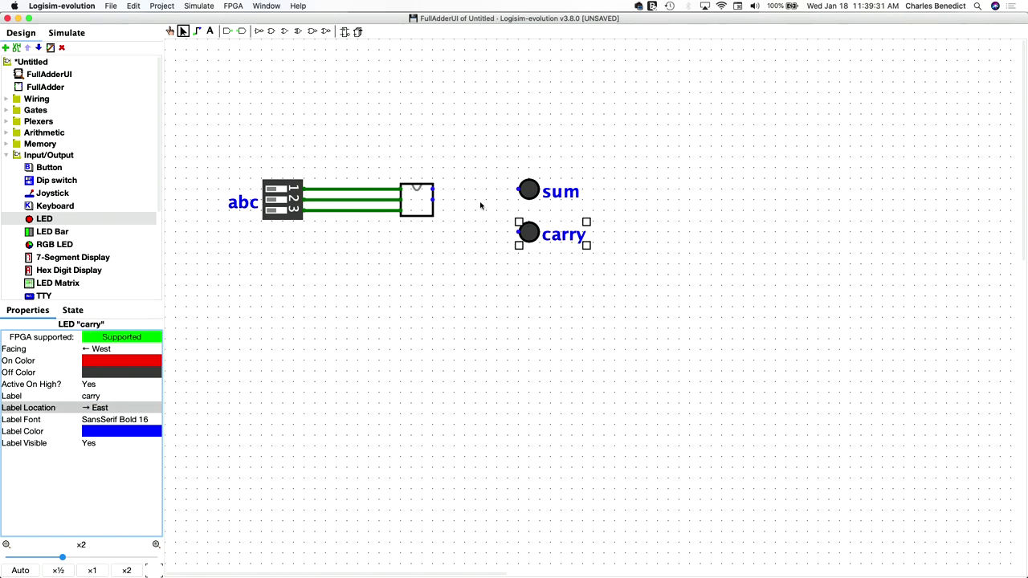
pyautogui.moveTo(433, 189); pyautogui.dragTo(519, 189)
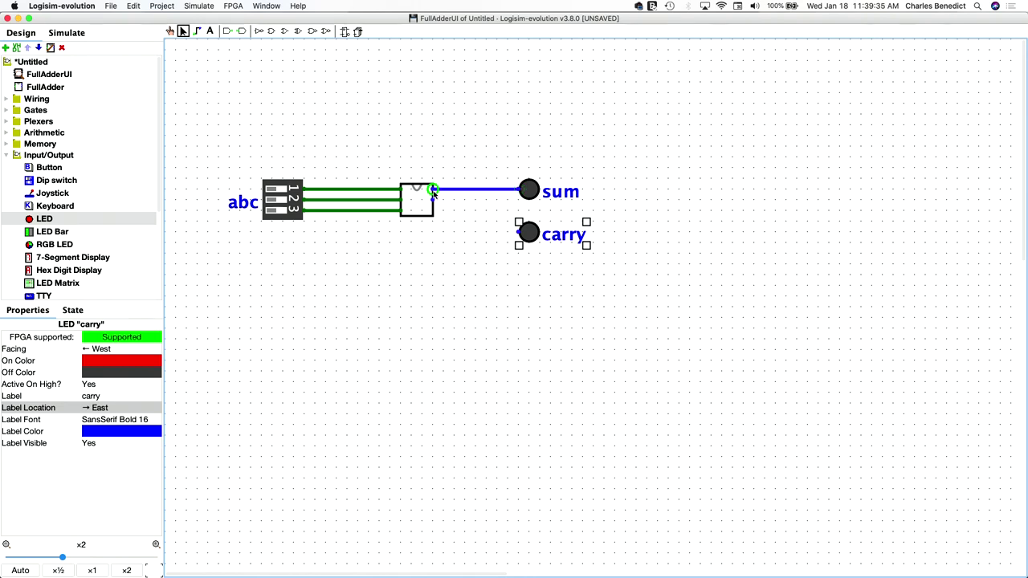
pyautogui.moveTo(434, 199); pyautogui.dragTo(523, 234)
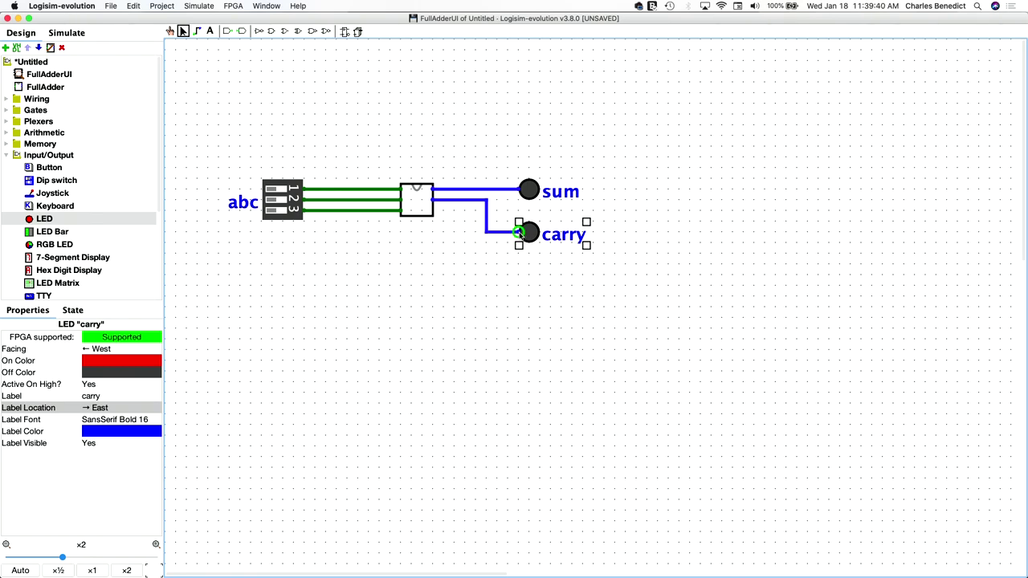
pyautogui.click(170, 31)
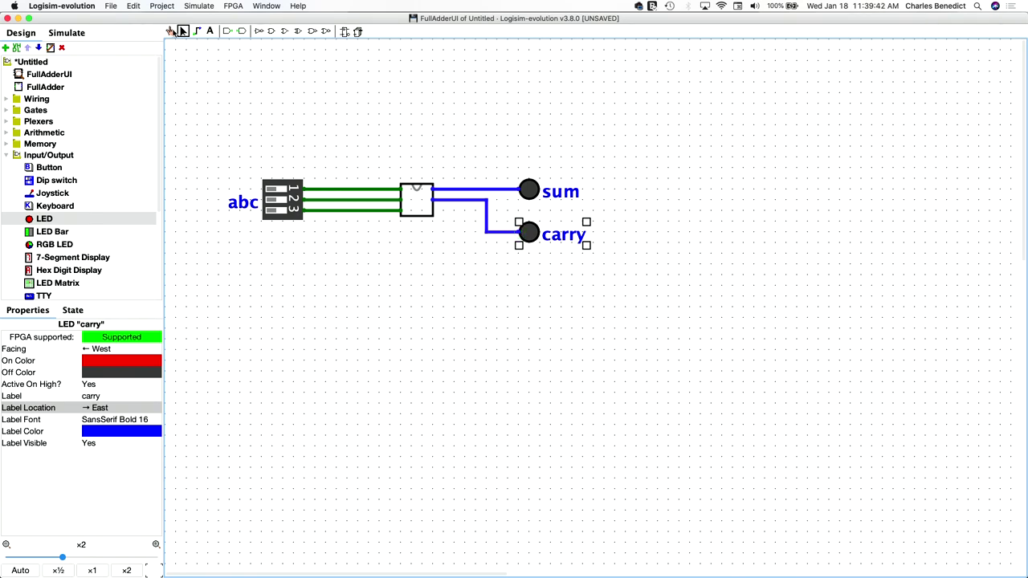
pyautogui.click(270, 189)
pyautogui.click(273, 200)
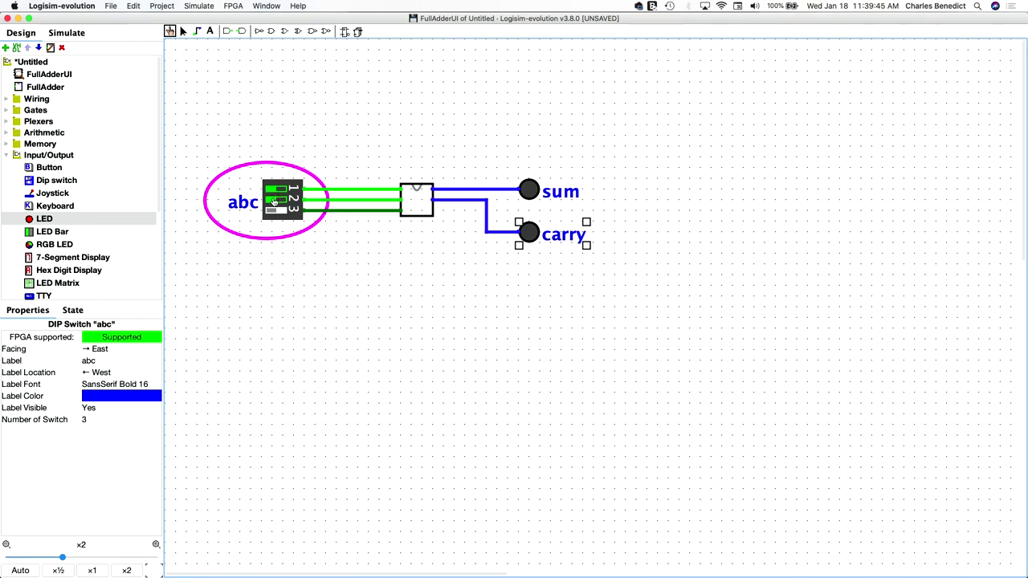
pyautogui.click(274, 210)
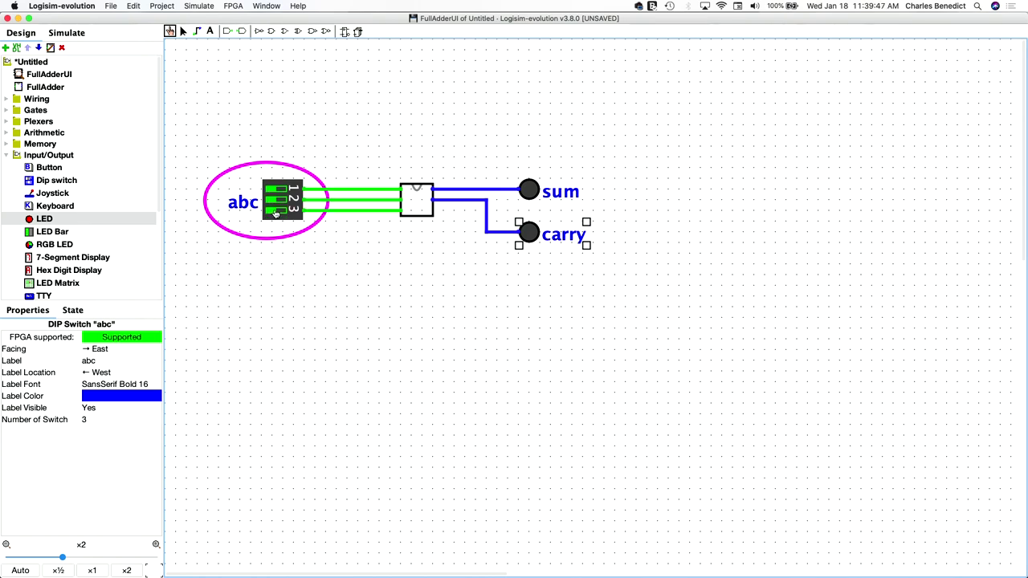
pyautogui.click(274, 211)
pyautogui.click(281, 189)
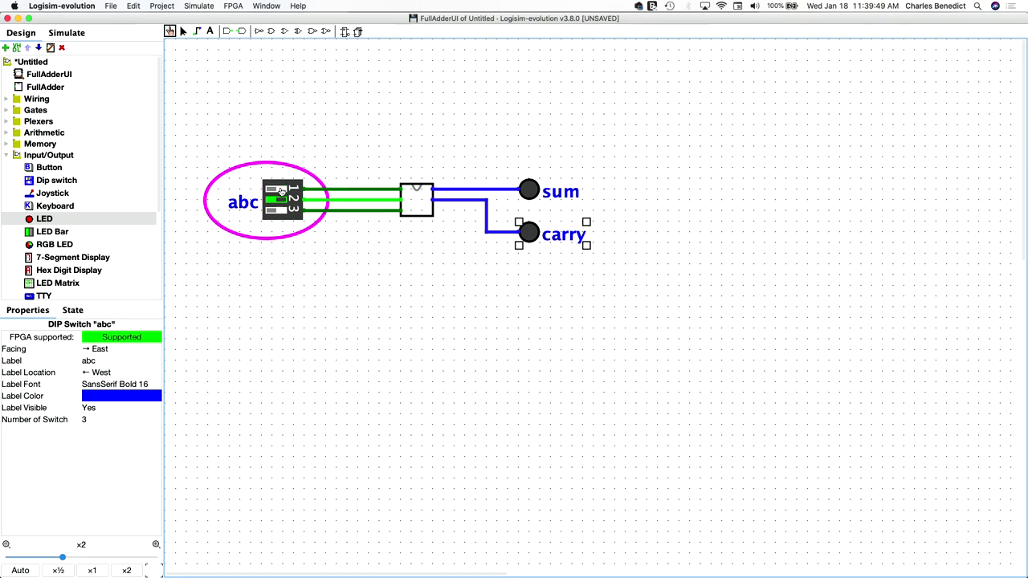
pyautogui.click(281, 200)
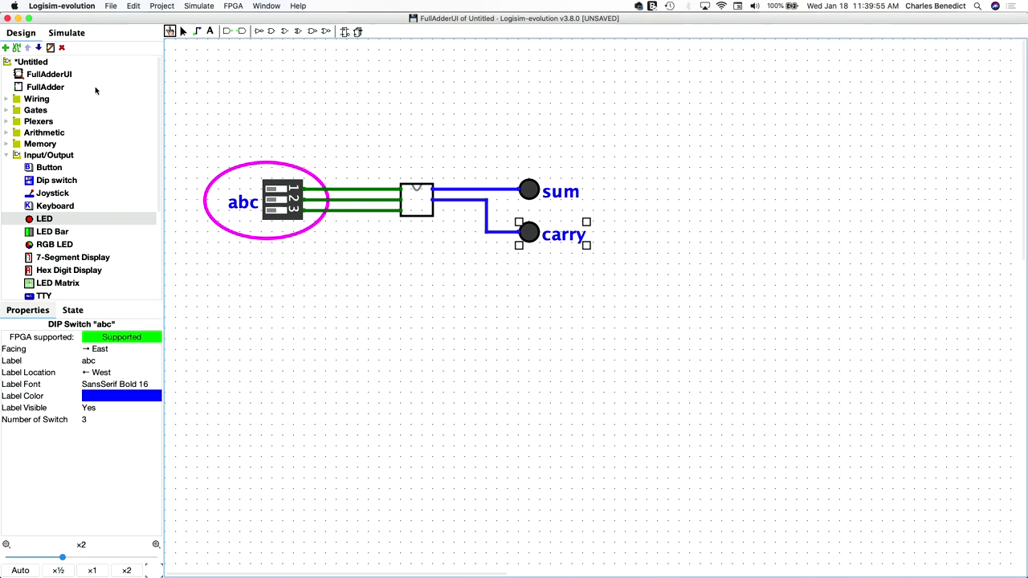
pyautogui.click(277, 190)
pyautogui.click(279, 200)
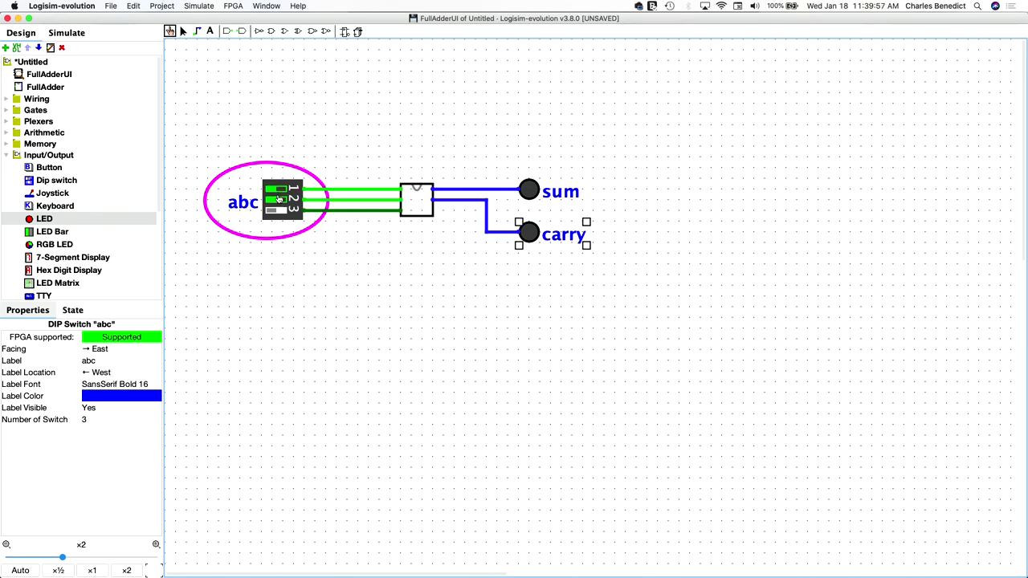
pyautogui.click(277, 189)
pyautogui.click(277, 200)
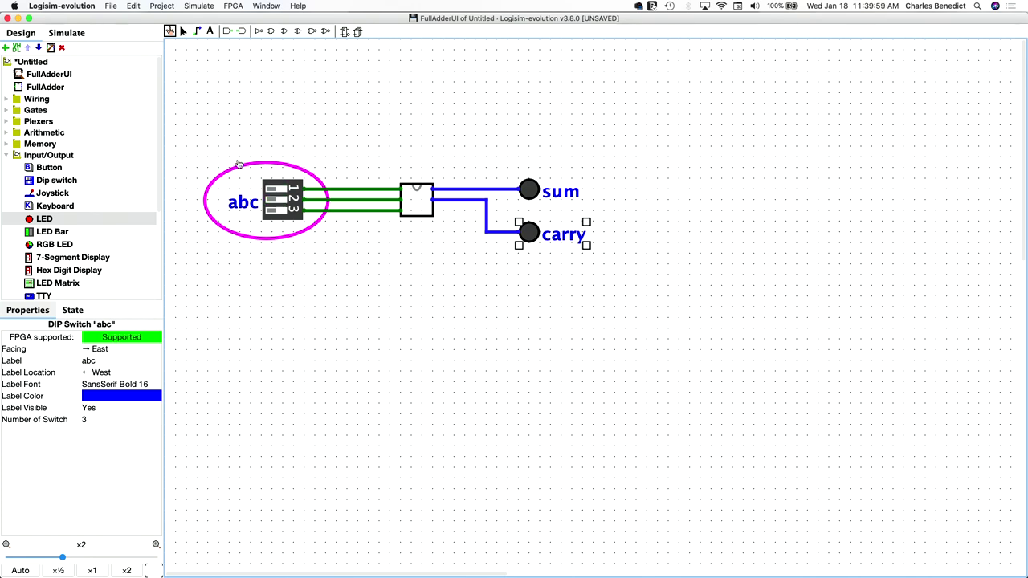
# Inside the FullAdder circuit, set Output? to Yes on both the sum and carry pins
pyautogui.doubleClick(55, 88)
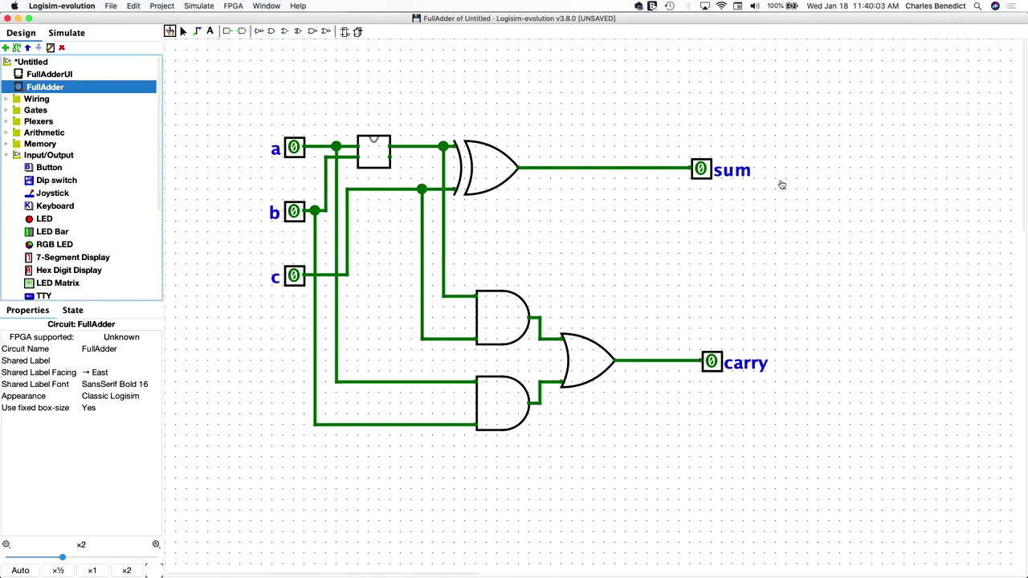
pyautogui.click(701, 170)
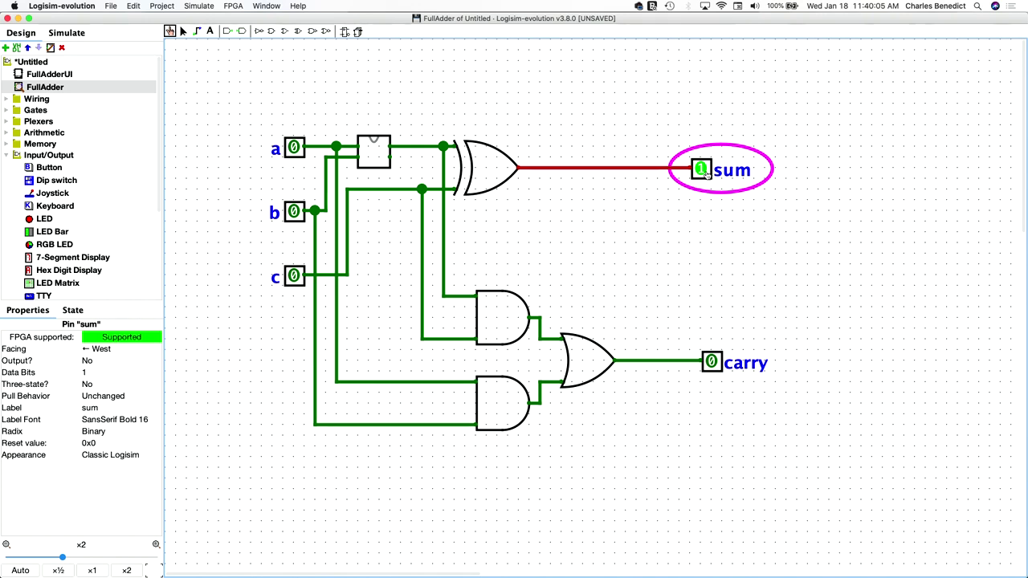
pyautogui.click(704, 171)
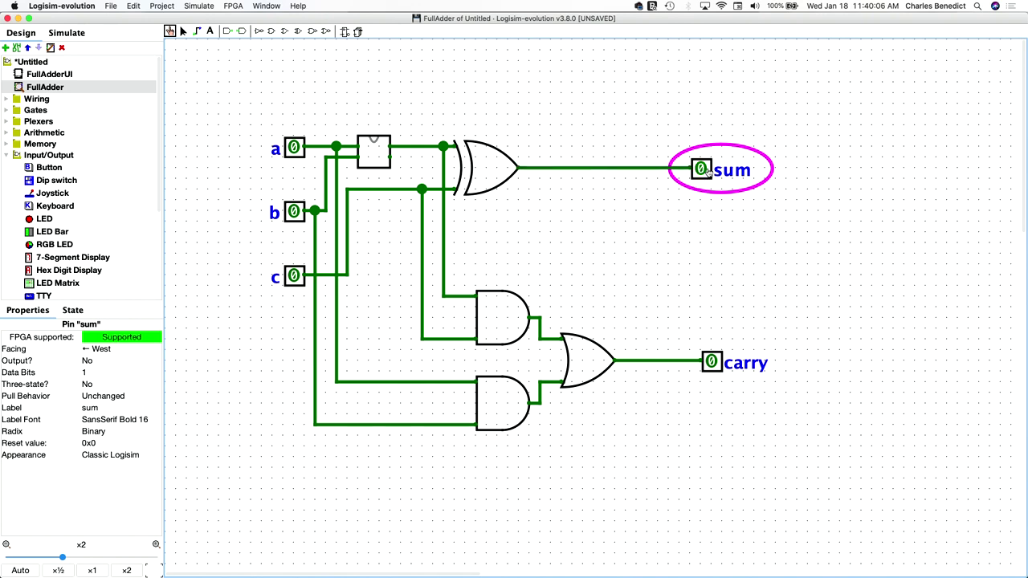
pyautogui.click(89, 363)
pyautogui.click(94, 373)
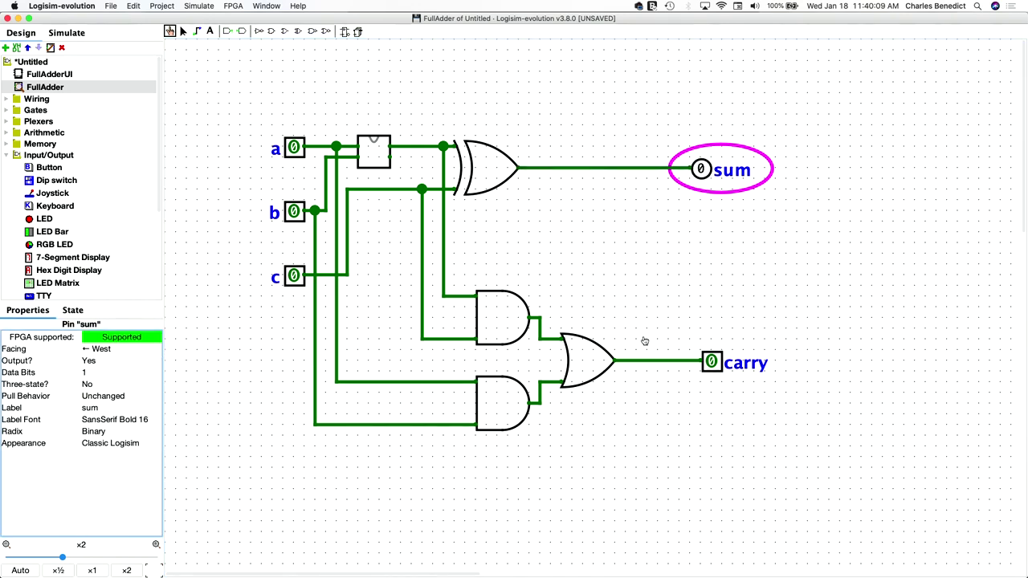
pyautogui.click(711, 363)
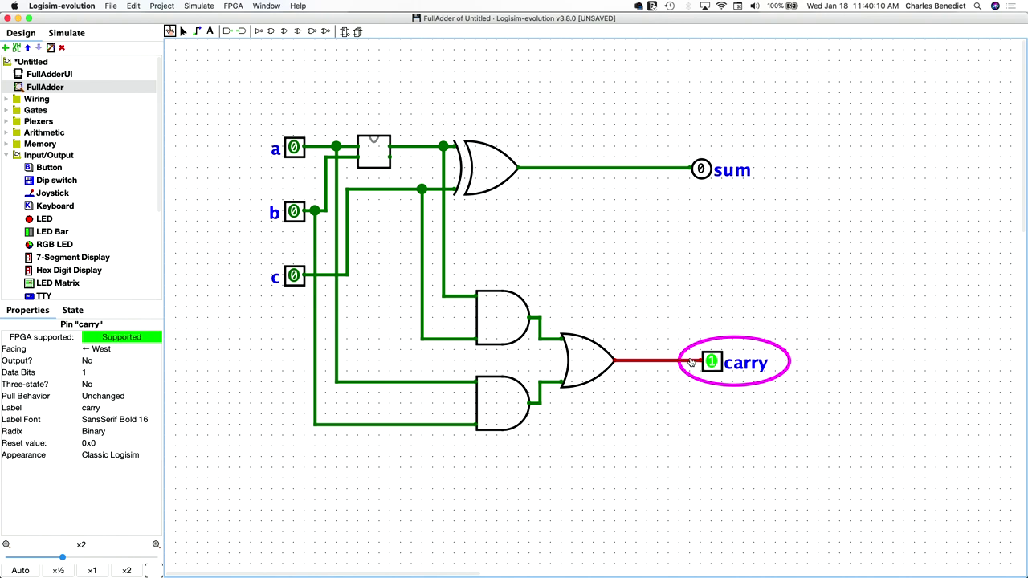
pyautogui.click(89, 360)
pyautogui.click(94, 372)
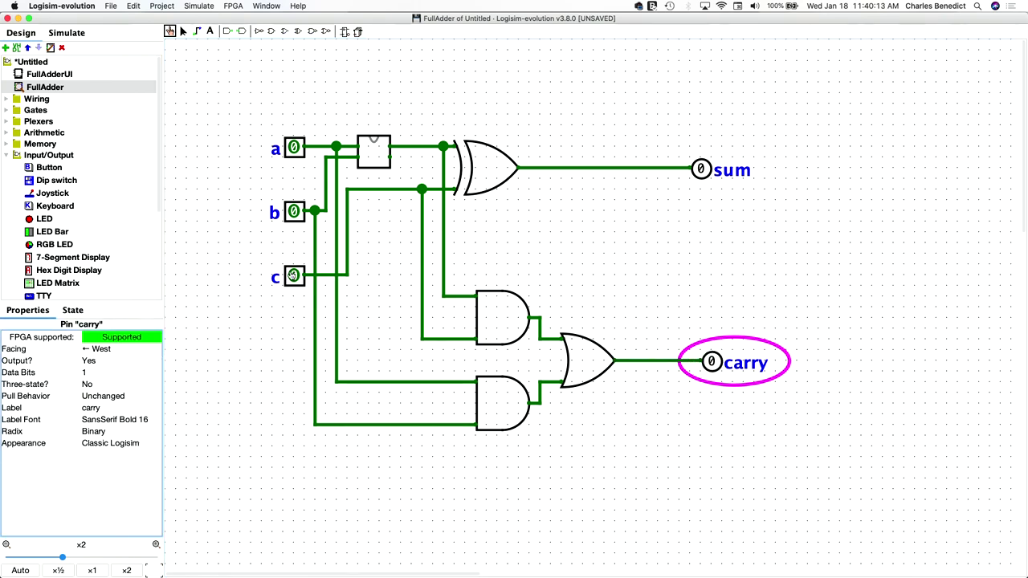
# Back in FullAdderUI, turn on abc switches 1, 2 and 3 in turn, checking the LEDs
pyautogui.doubleClick(55, 74)
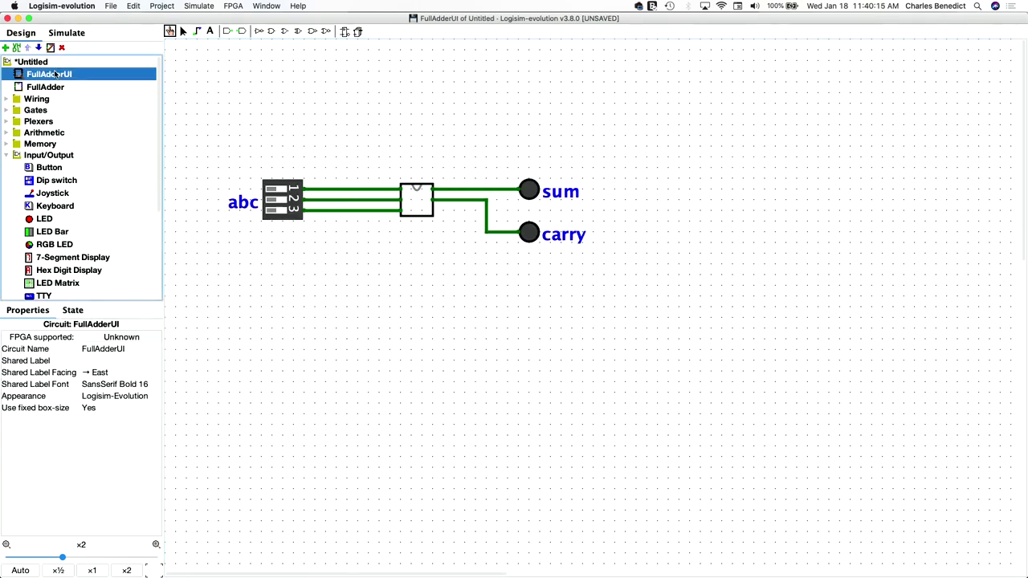
pyautogui.click(276, 189)
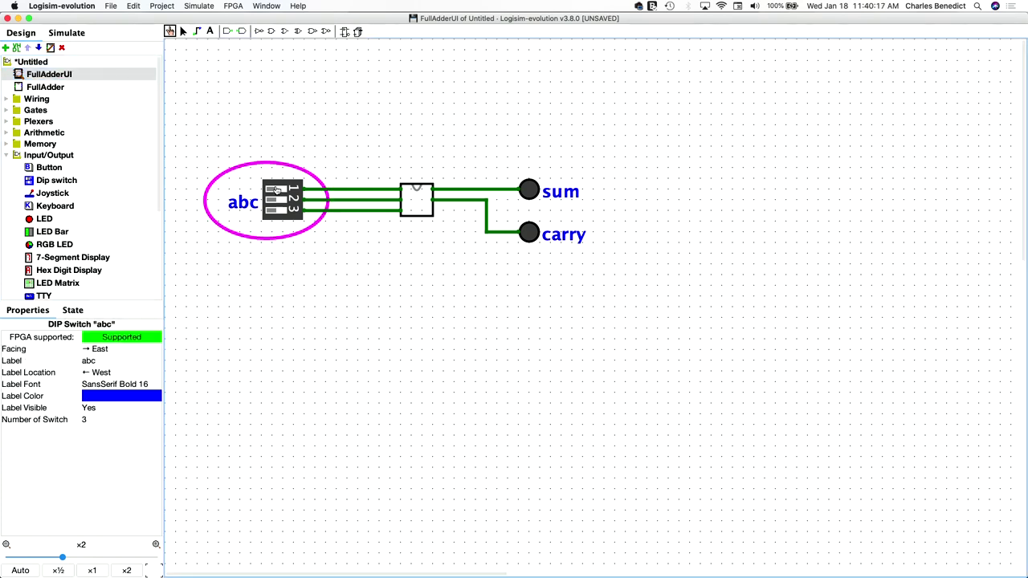
pyautogui.click(275, 189)
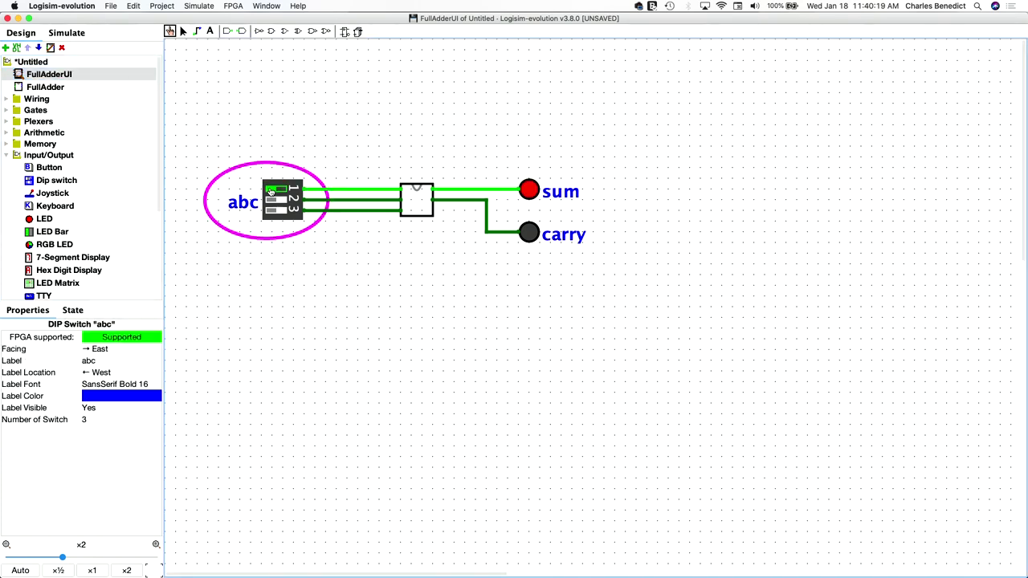
pyautogui.click(275, 199)
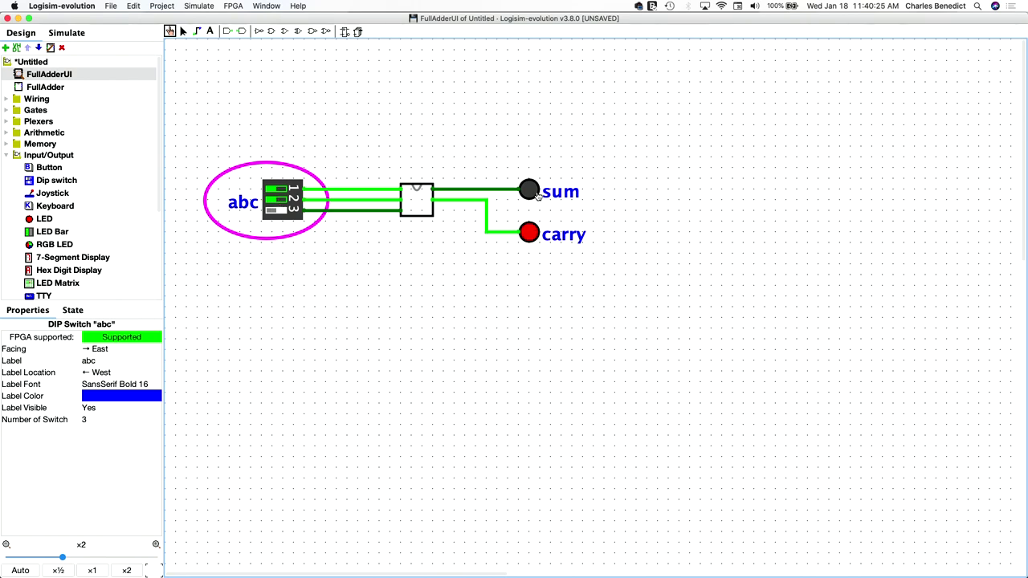
pyautogui.click(280, 213)
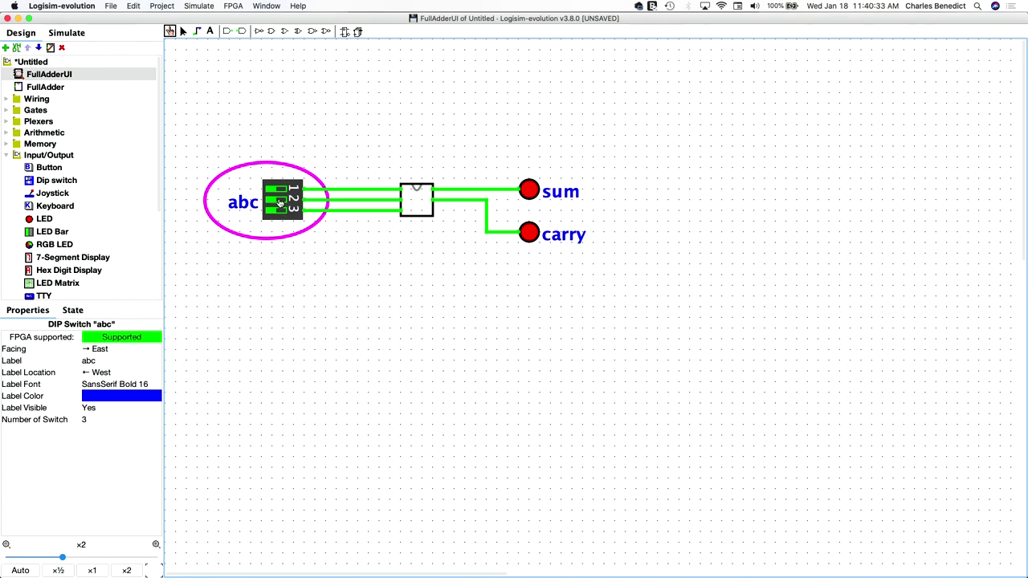
# Toggle switch 2, then turn switches 1, 2 and 3 off until both LEDs go dark
pyautogui.click(279, 201)
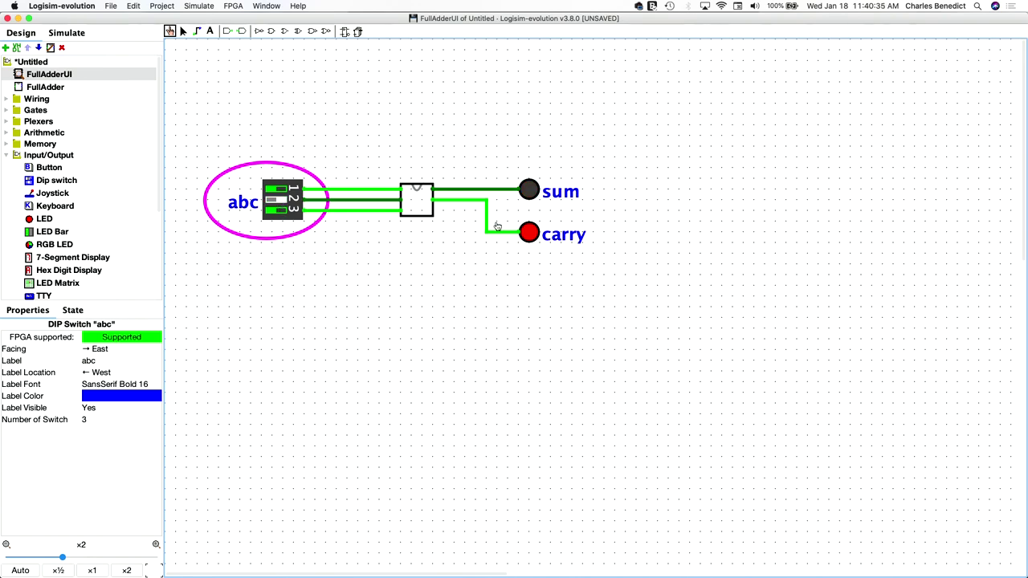
pyautogui.click(281, 201)
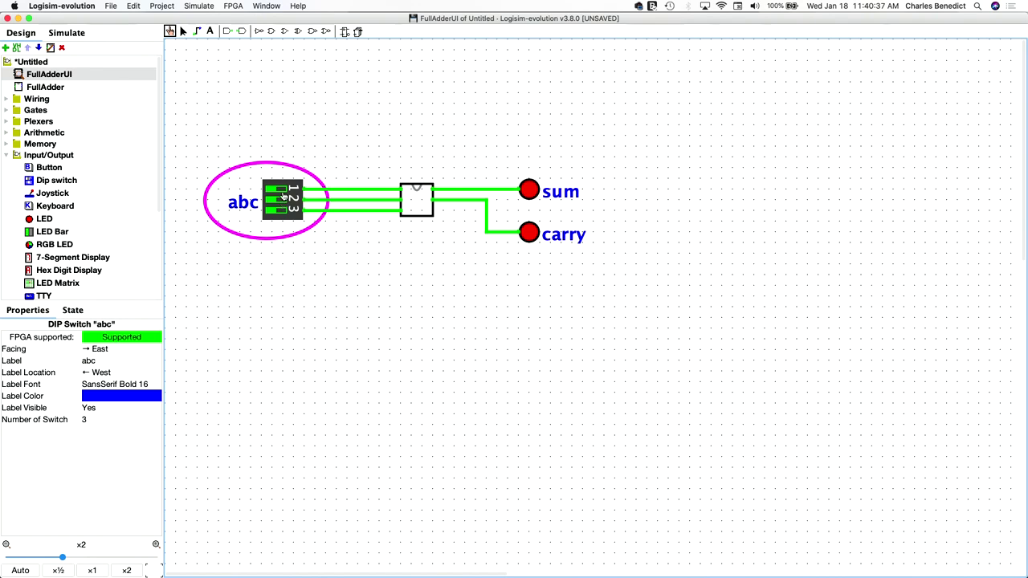
pyautogui.click(281, 189)
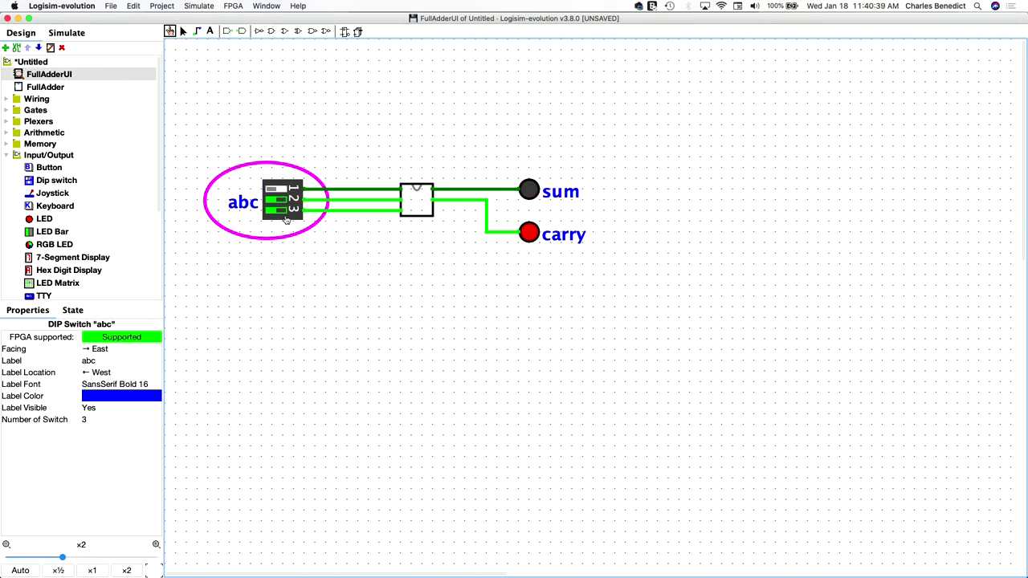
pyautogui.click(281, 201)
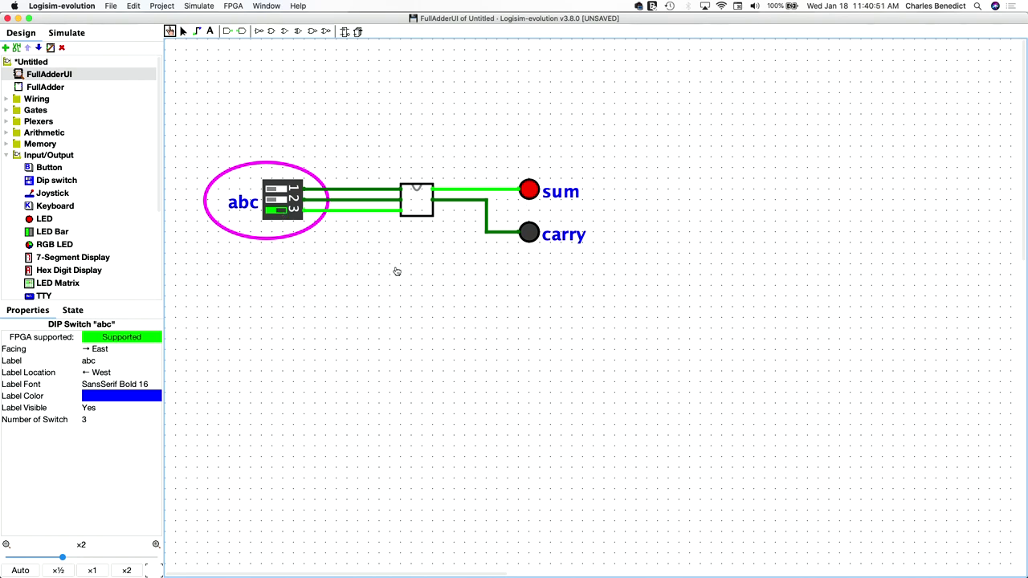
pyautogui.click(278, 211)
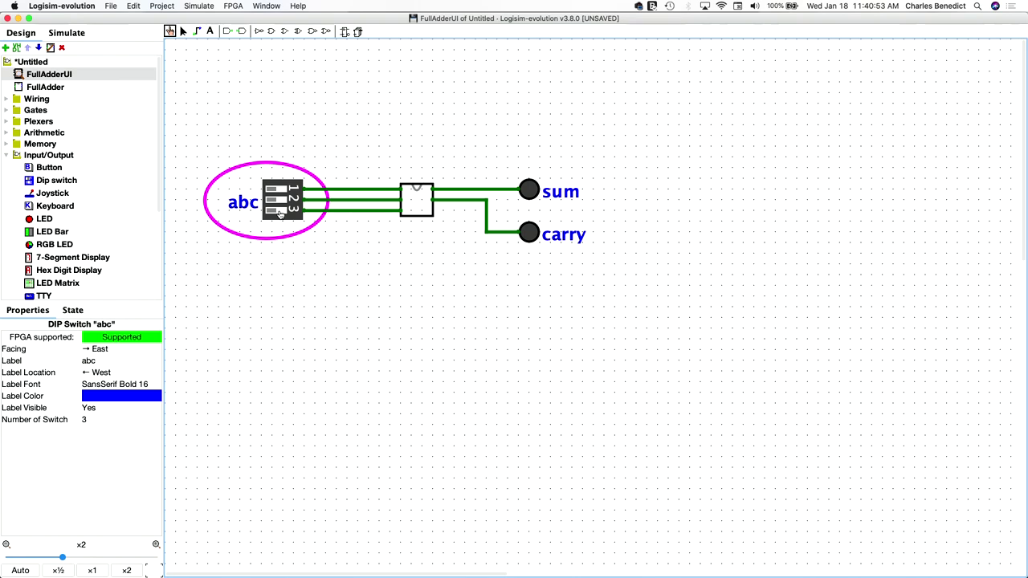